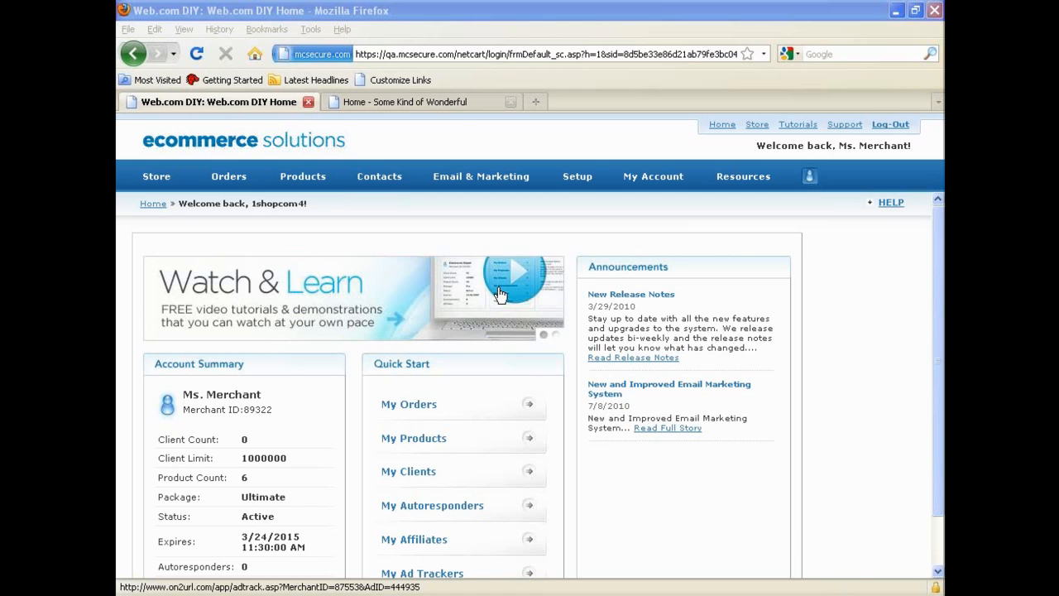
- Browse the storefront's My Favorite Works, Electronics and Jewelry categories and add the Tahitian Cultured Pearl And Diamond Pendant to the cart
{"action": "left_click", "coordinate": [454, 107]}
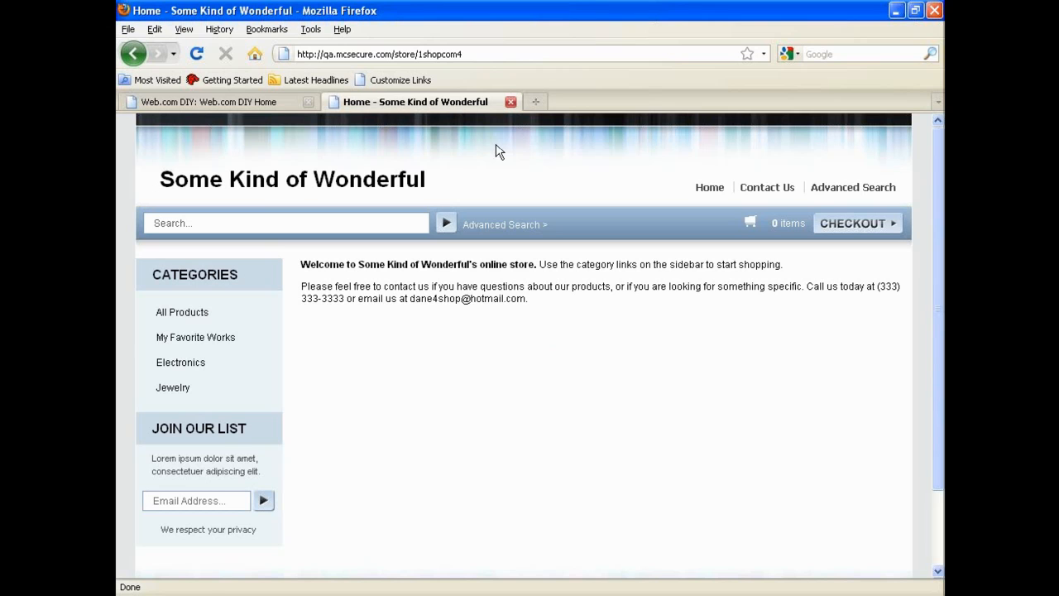
{"action": "left_click", "coordinate": [211, 347]}
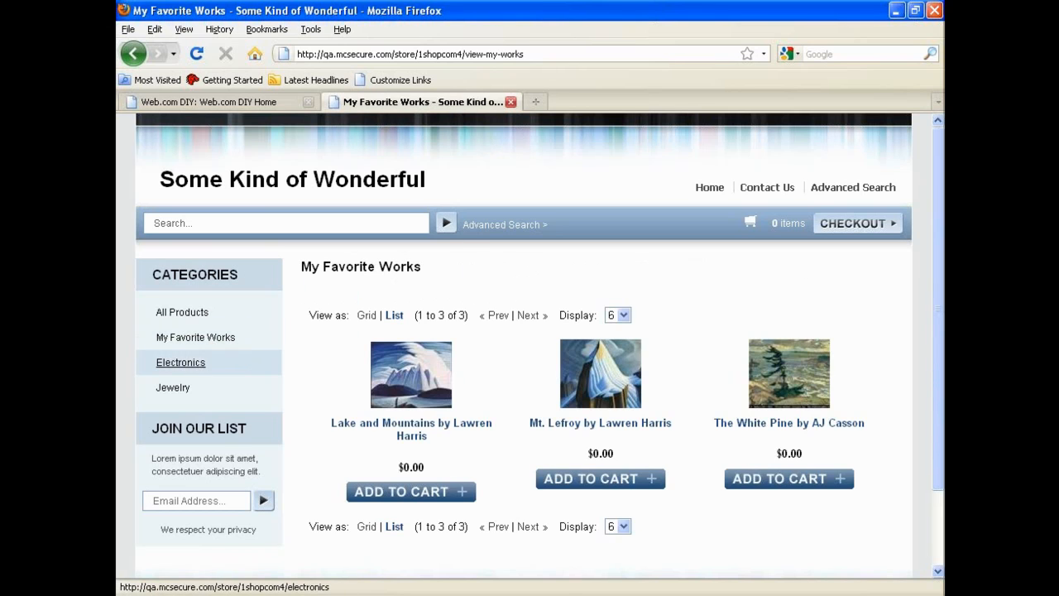
{"action": "left_click", "coordinate": [192, 366]}
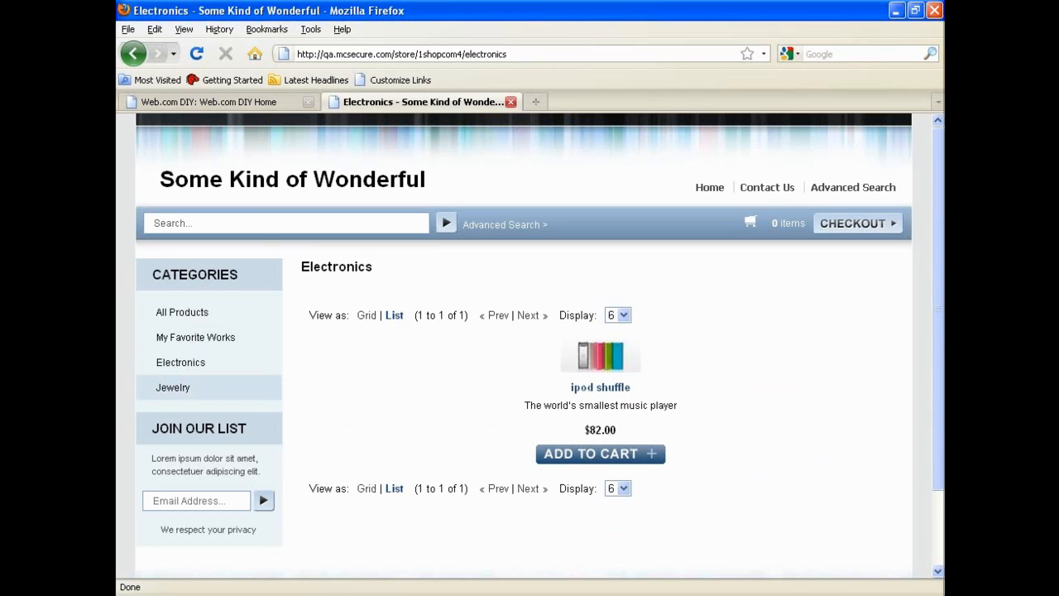
{"action": "left_click", "coordinate": [175, 389]}
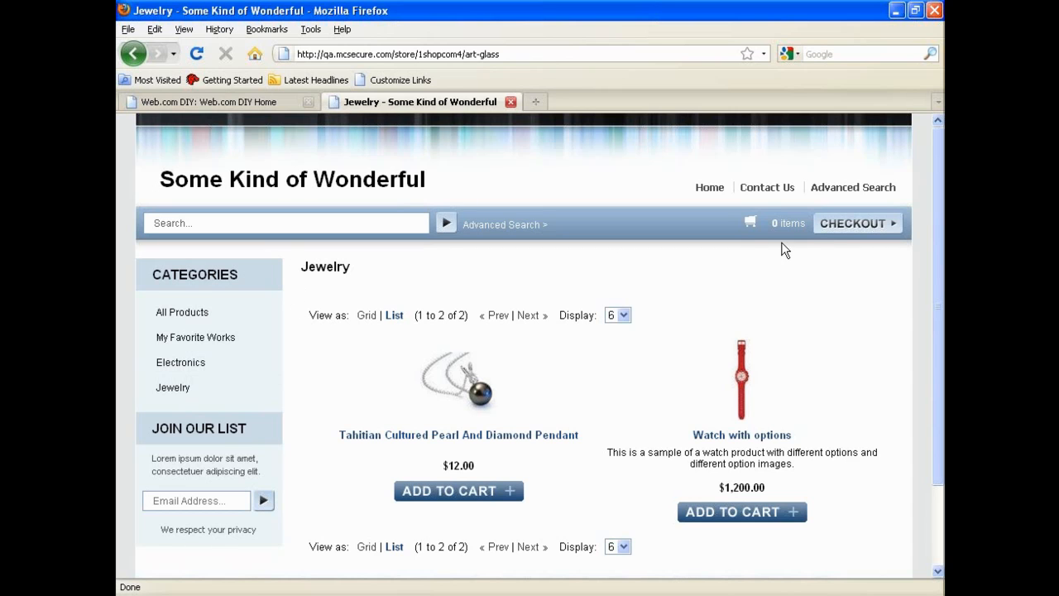
{"action": "left_click", "coordinate": [483, 495]}
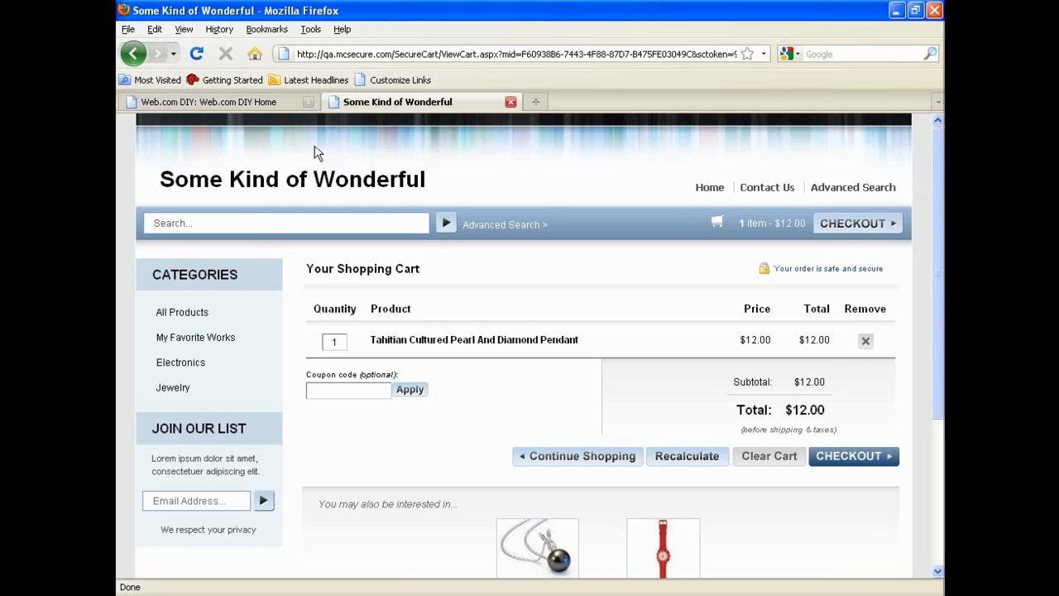
- View the Lake and Mountains by Lawren Harris product page from the My Favorite Works category
{"action": "left_click", "coordinate": [196, 339]}
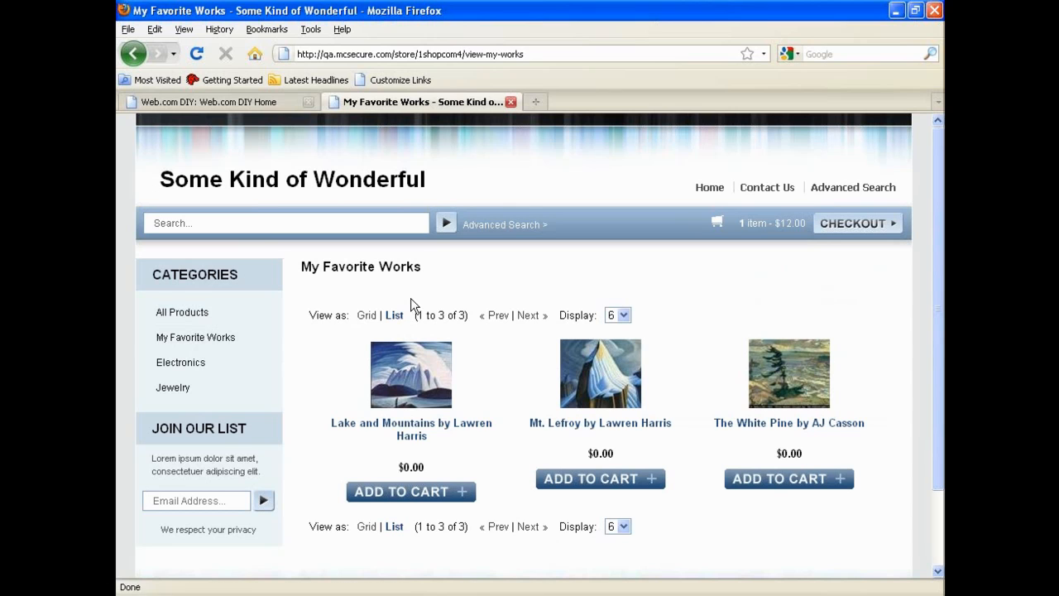
{"action": "left_click", "coordinate": [424, 409]}
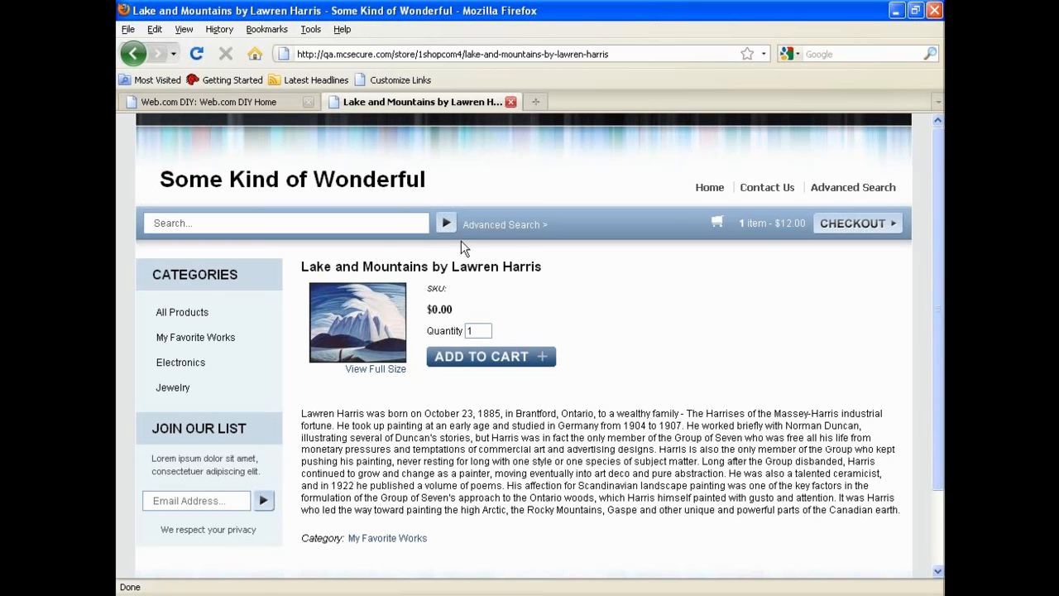
- Check which product and category templates can be chosen in the store settings of the merchant administration
{"action": "left_click", "coordinate": [246, 106]}
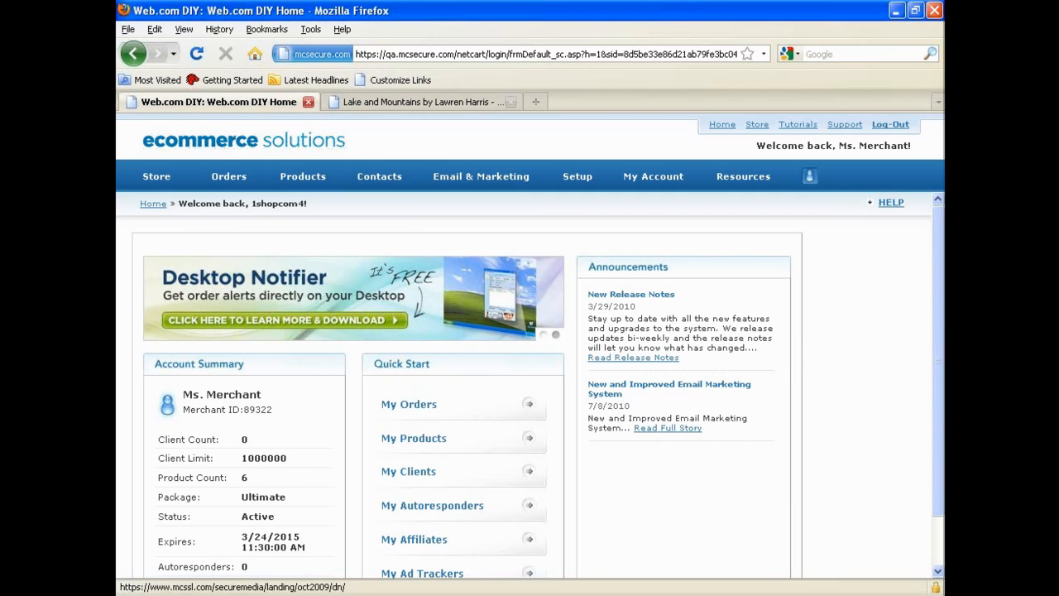
{"action": "mouse_move", "coordinate": [157, 174]}
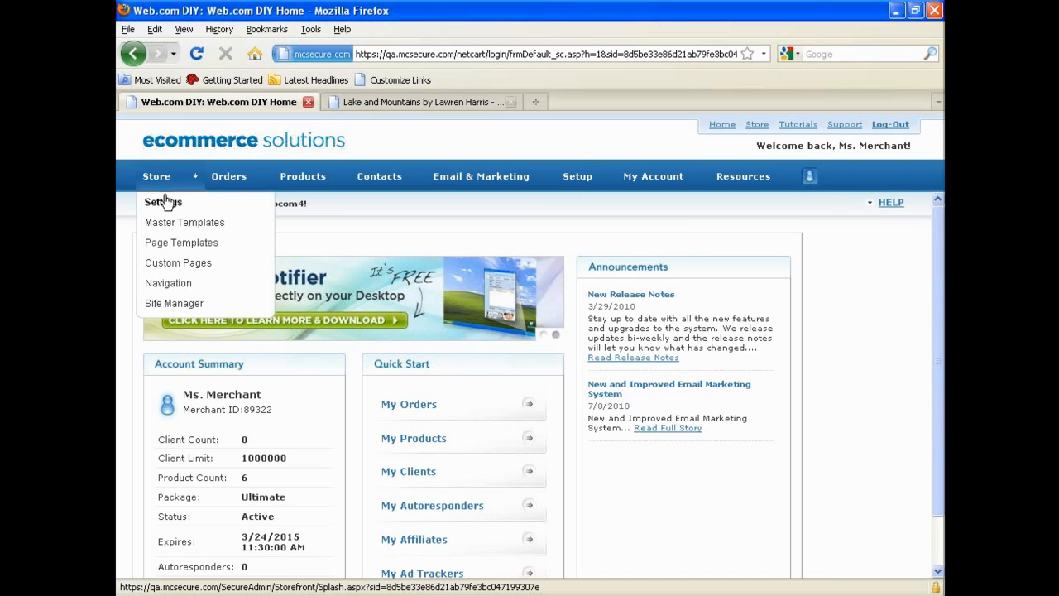
{"action": "left_click", "coordinate": [154, 202]}
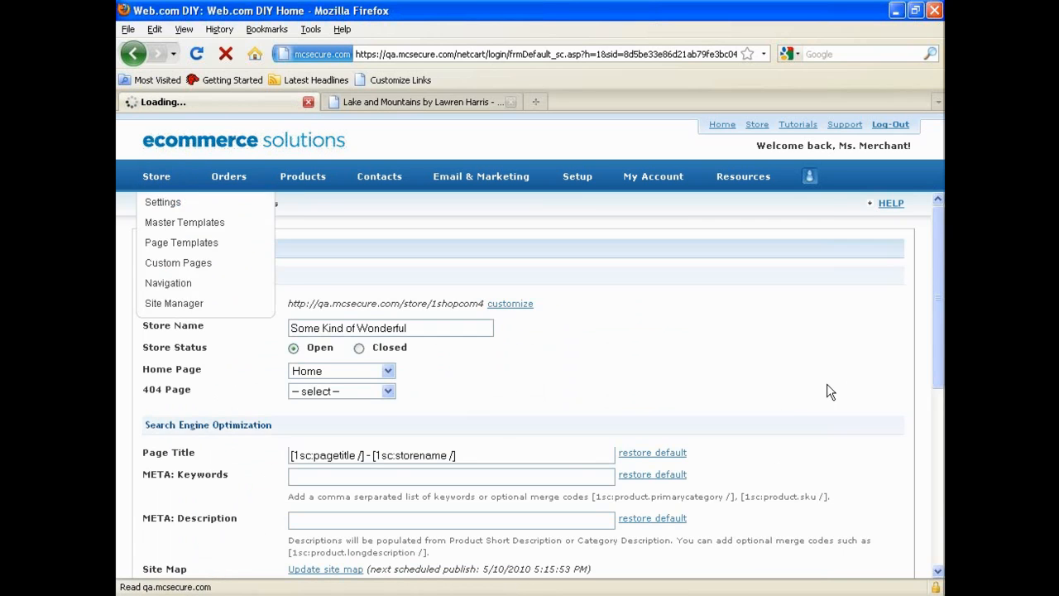
{"action": "scroll", "coordinate": [783, 397], "scroll_direction": "down", "scroll_amount": 3}
{"action": "scroll", "coordinate": [780, 402], "scroll_direction": "down", "scroll_amount": 5}
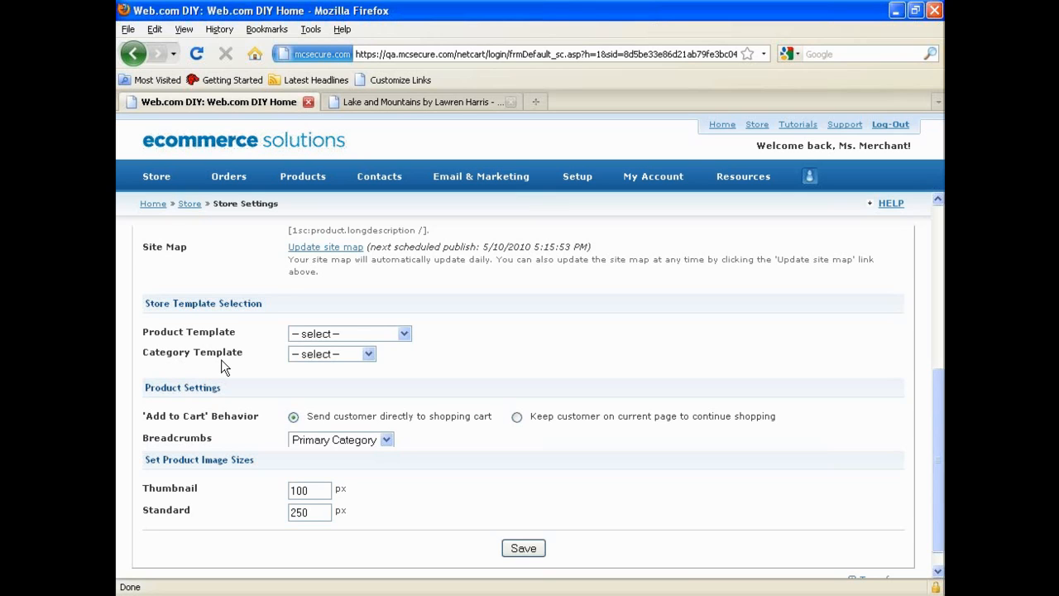
{"action": "left_click", "coordinate": [309, 332]}
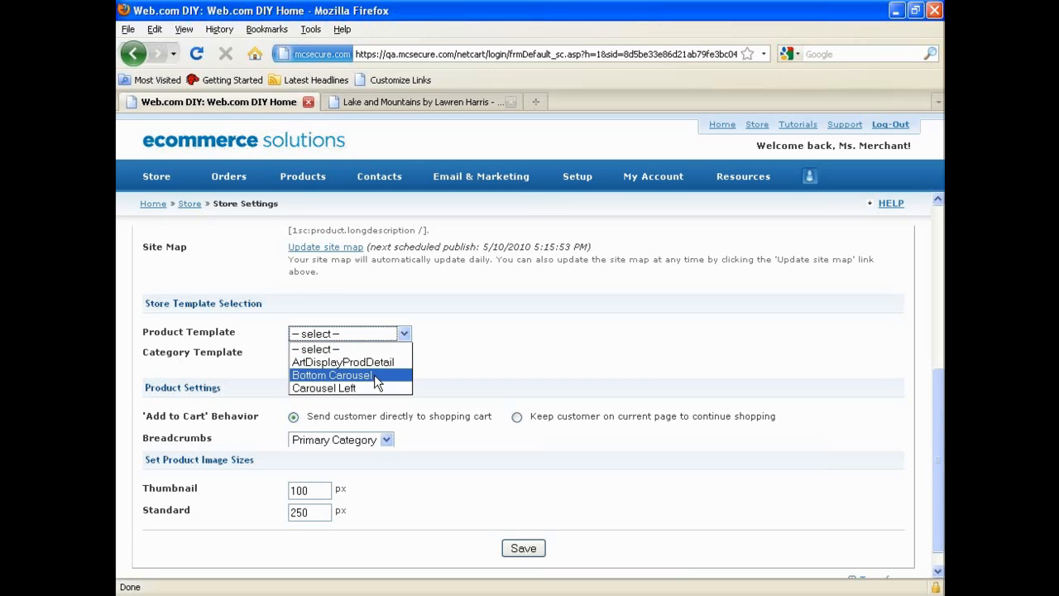
{"action": "left_click", "coordinate": [368, 345]}
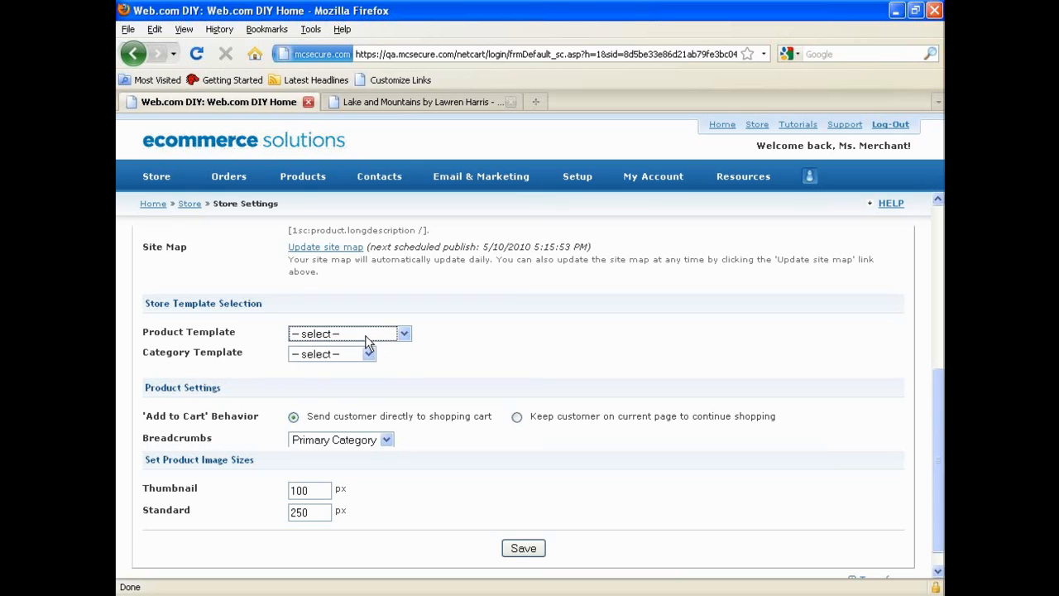
{"action": "left_click", "coordinate": [367, 357]}
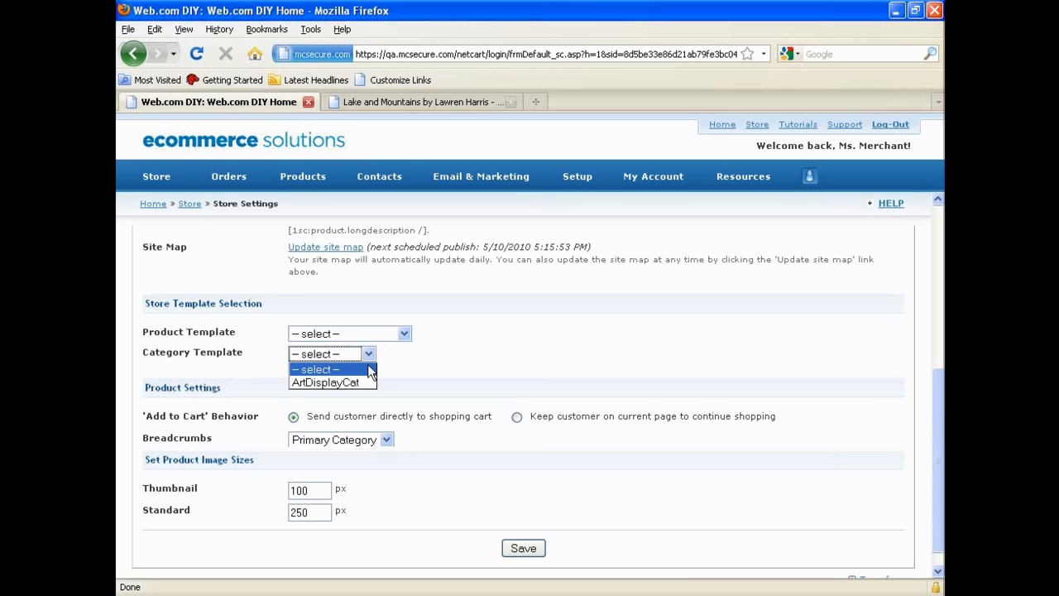
{"action": "left_click", "coordinate": [256, 351]}
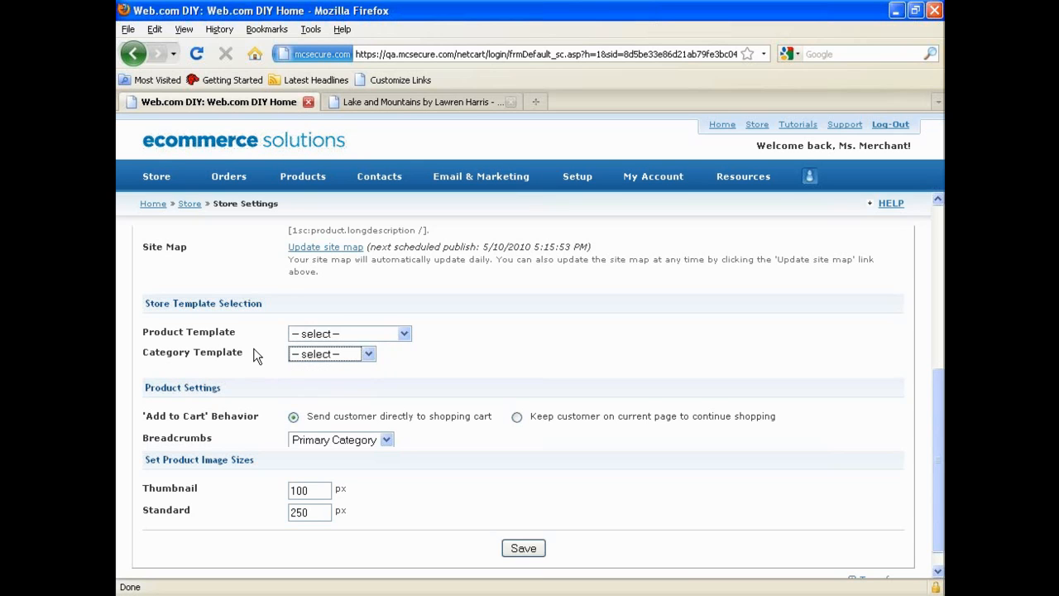
- Review the store's page templates and the template types on offer, and open the ArtDisplayProdDetail product template for editing
{"action": "mouse_move", "coordinate": [156, 177]}
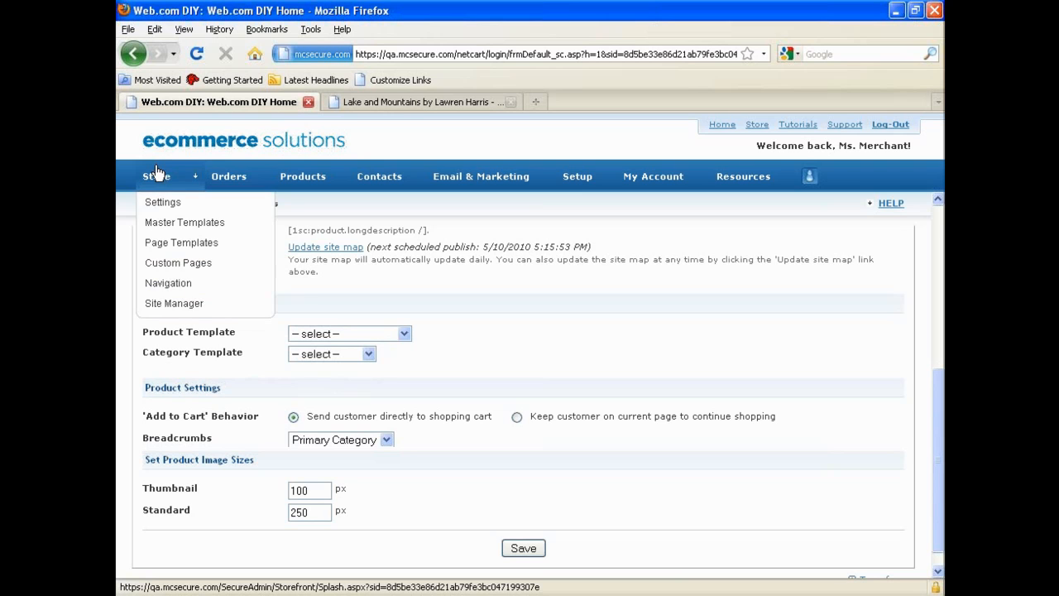
{"action": "left_click", "coordinate": [177, 242]}
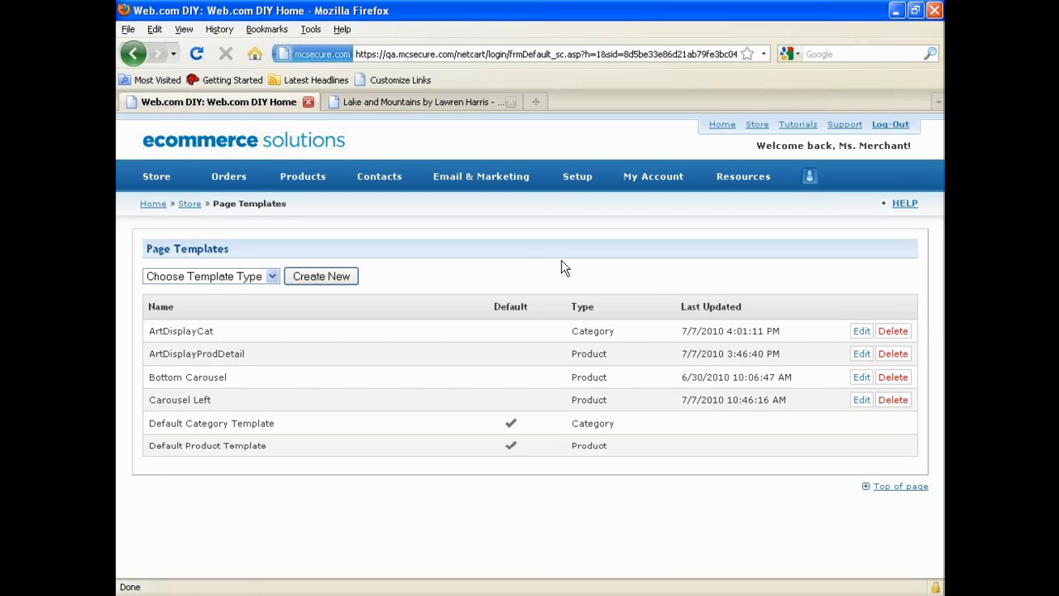
{"action": "left_click", "coordinate": [271, 278]}
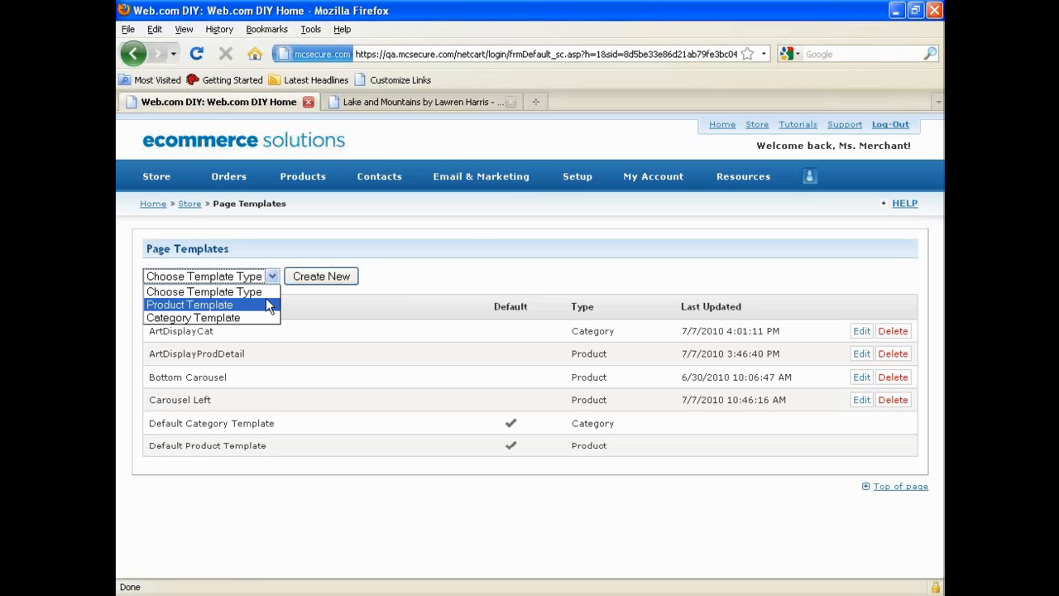
{"action": "left_click", "coordinate": [393, 258]}
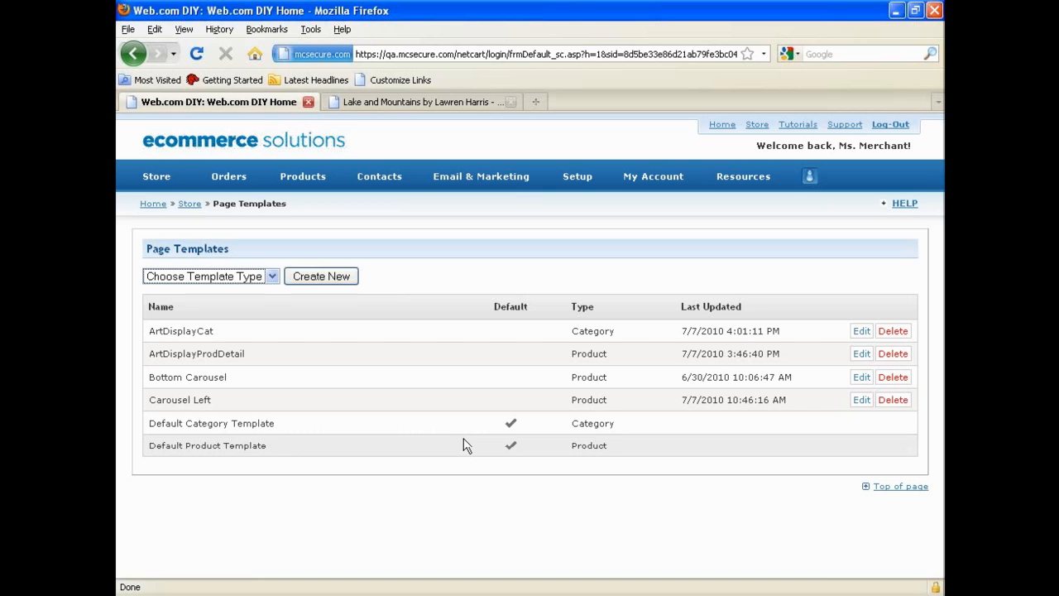
{"action": "left_click", "coordinate": [508, 442]}
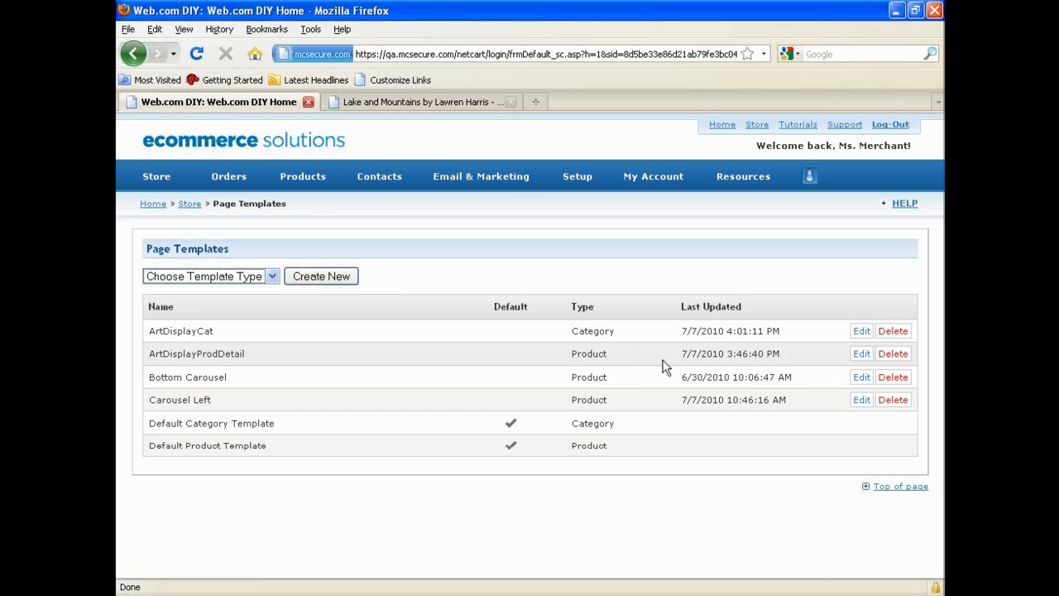
{"action": "left_click", "coordinate": [861, 354]}
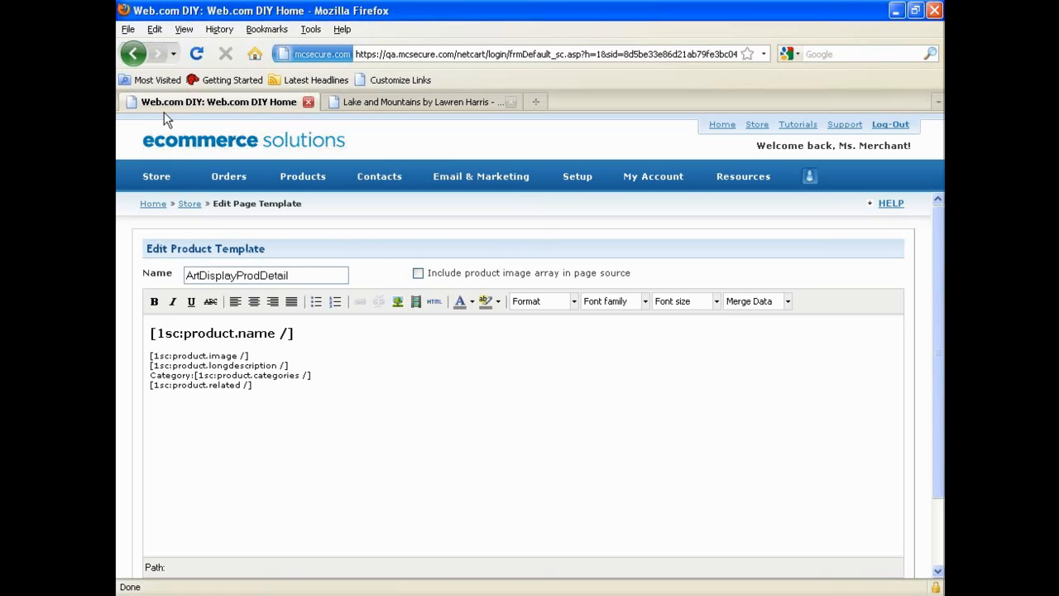
- Assign the Carousel Left page template to the ipod shuffle product and save the product
{"action": "mouse_move", "coordinate": [156, 179]}
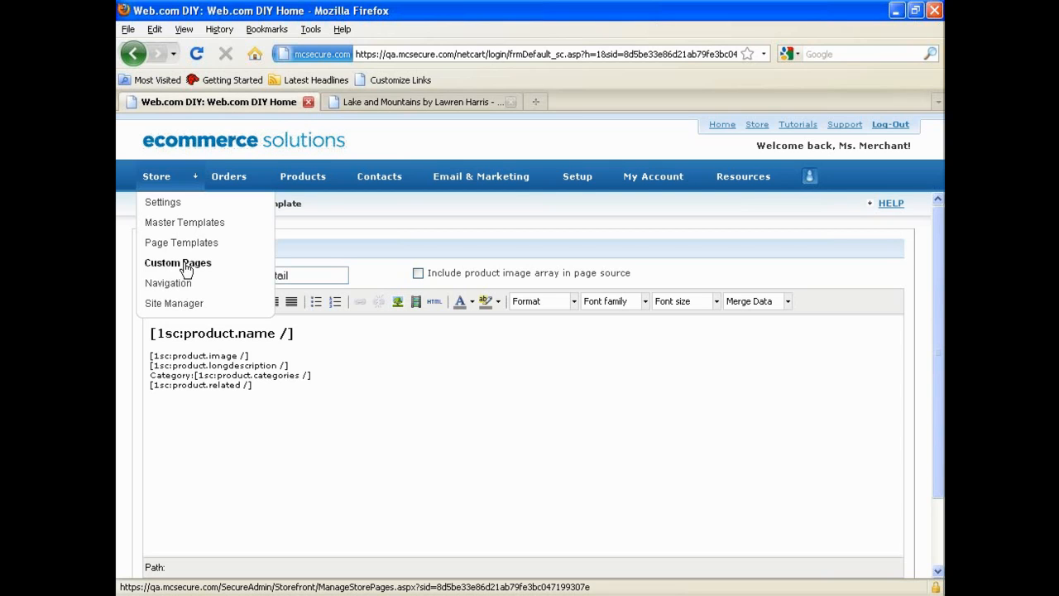
{"action": "left_click", "coordinate": [313, 181]}
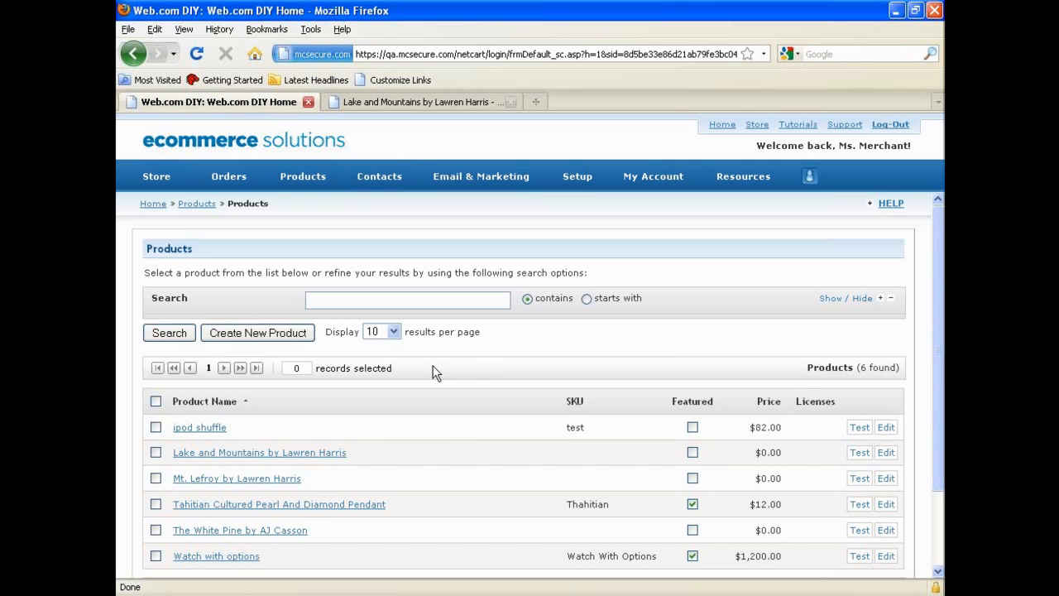
{"action": "left_click", "coordinate": [201, 427]}
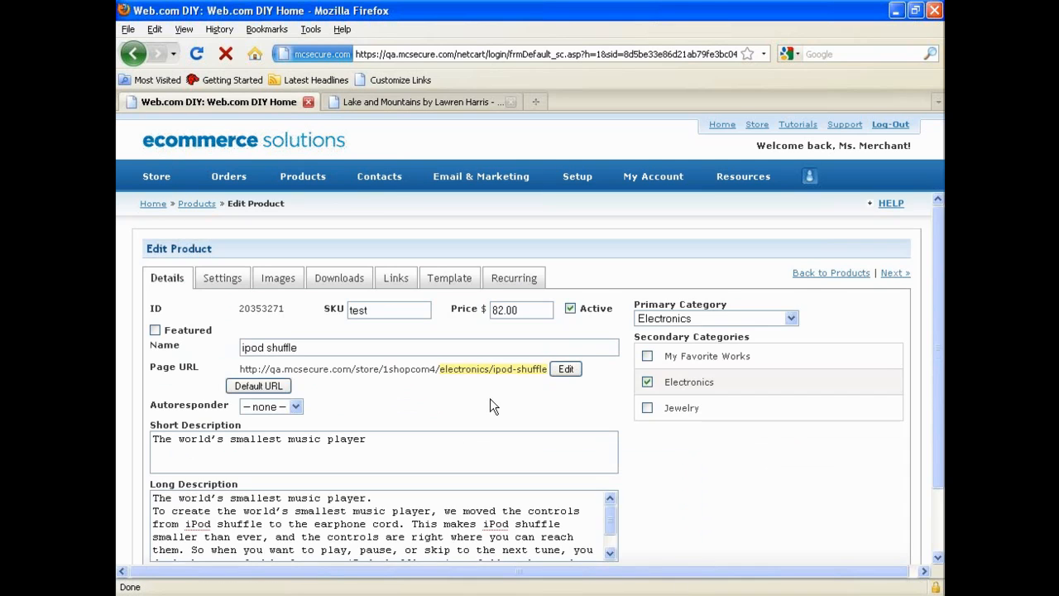
{"action": "left_click", "coordinate": [451, 279]}
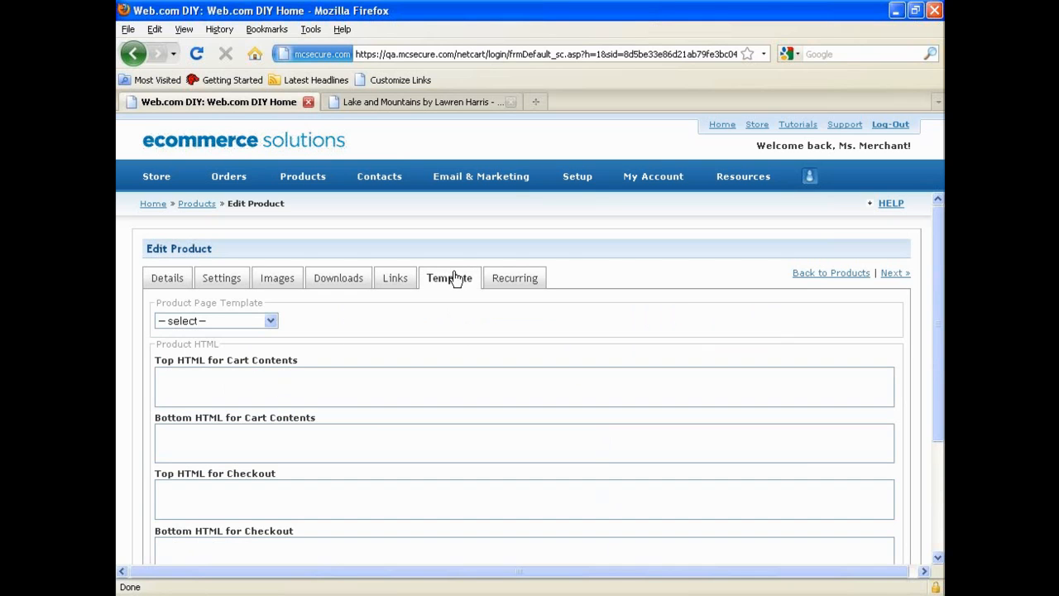
{"action": "left_click", "coordinate": [271, 321]}
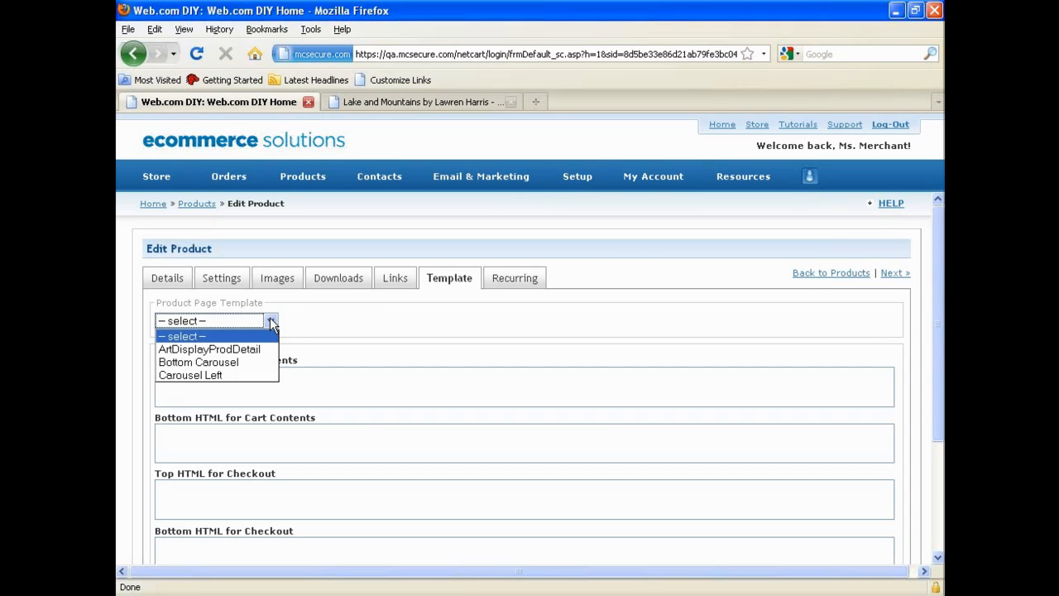
{"action": "left_click", "coordinate": [246, 375]}
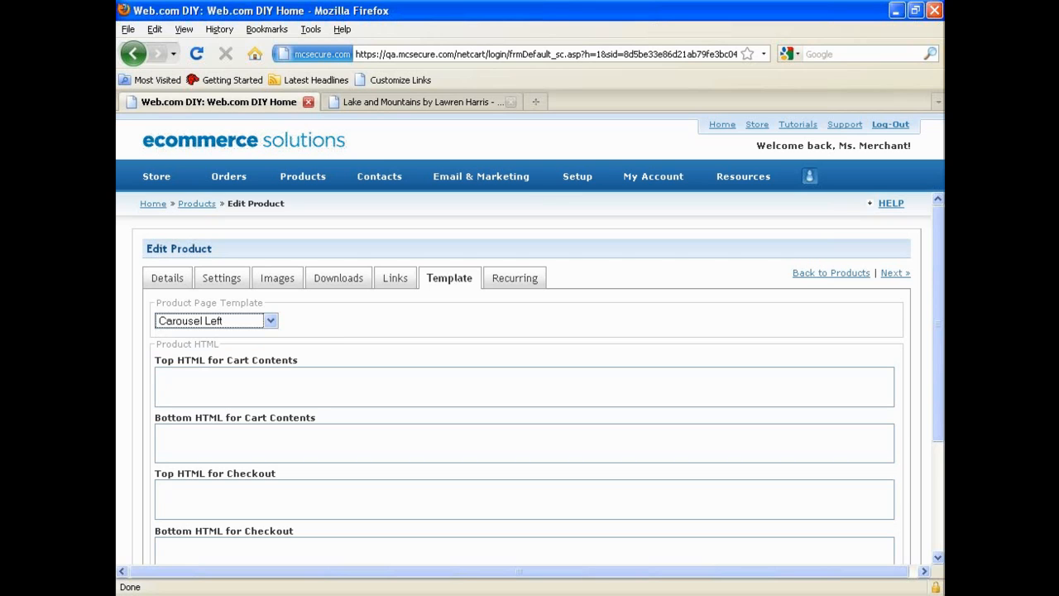
{"action": "scroll", "coordinate": [552, 455], "scroll_direction": "down", "scroll_amount": 3}
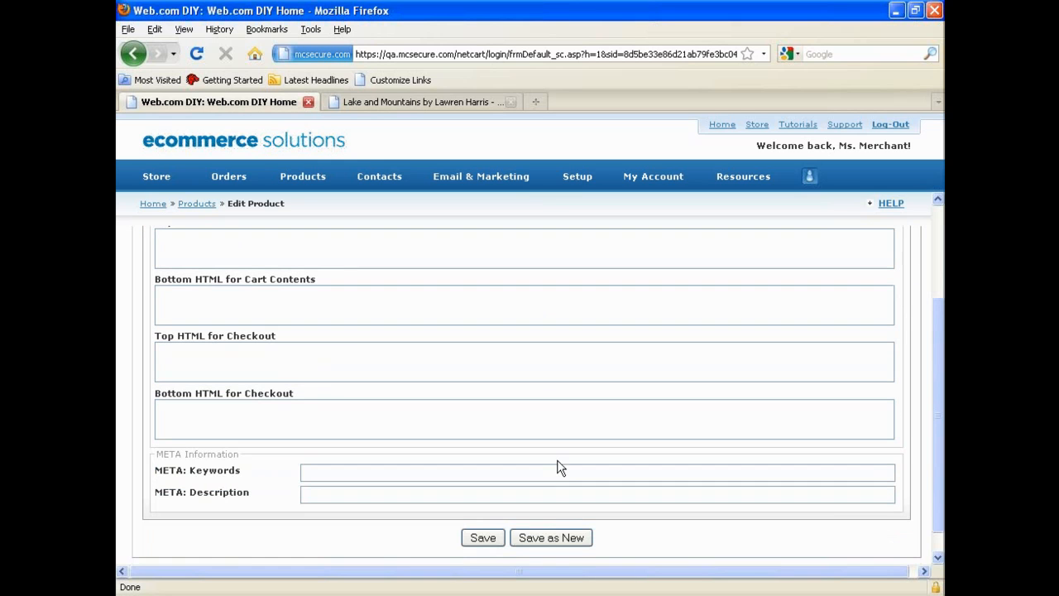
{"action": "left_click", "coordinate": [488, 537]}
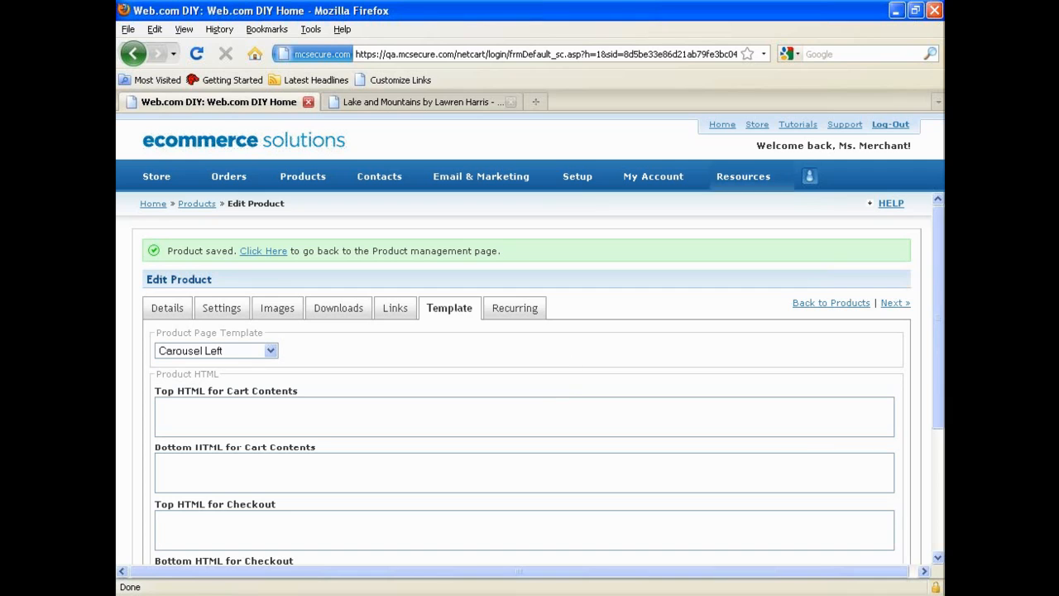
- View the ipod shuffle page and the Tahitian Cultured Pearl And Diamond Pendant page in the live storefront to compare their layouts
{"action": "left_click", "coordinate": [758, 125]}
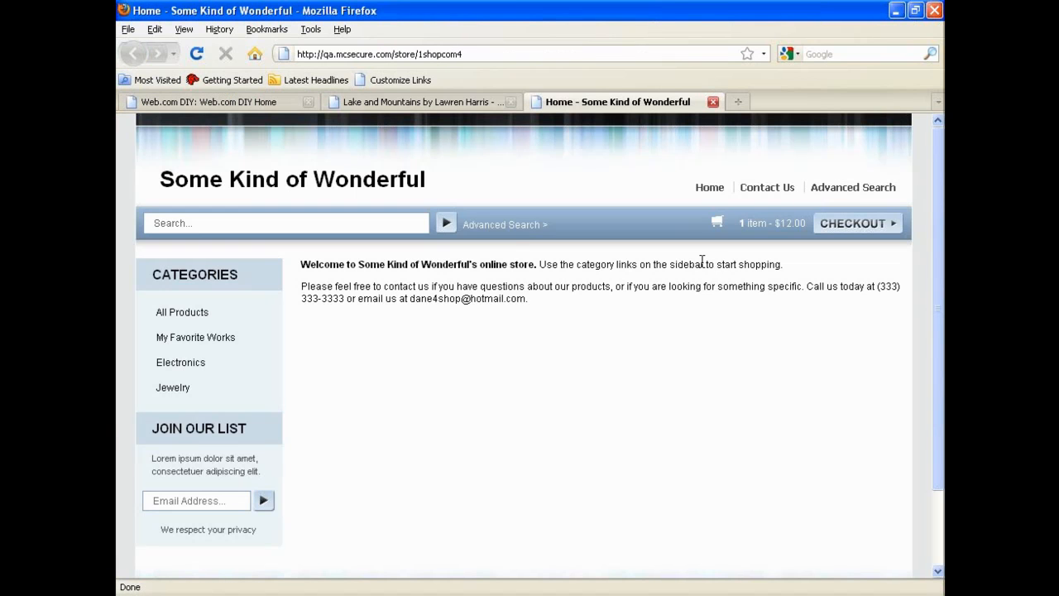
{"action": "left_click", "coordinate": [181, 363]}
{"action": "left_click", "coordinate": [601, 357]}
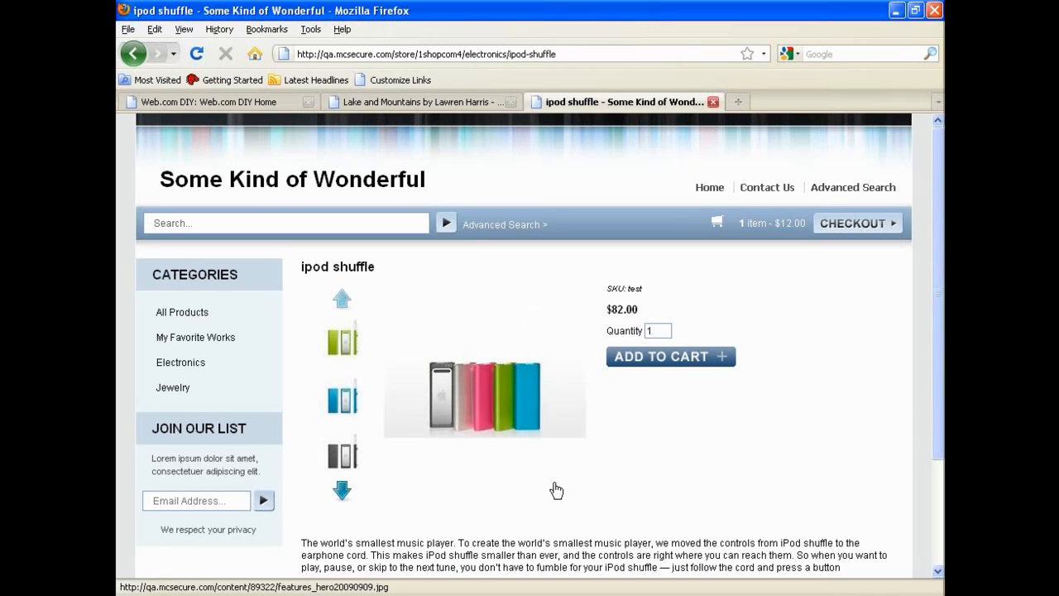
{"action": "left_click", "coordinate": [172, 389]}
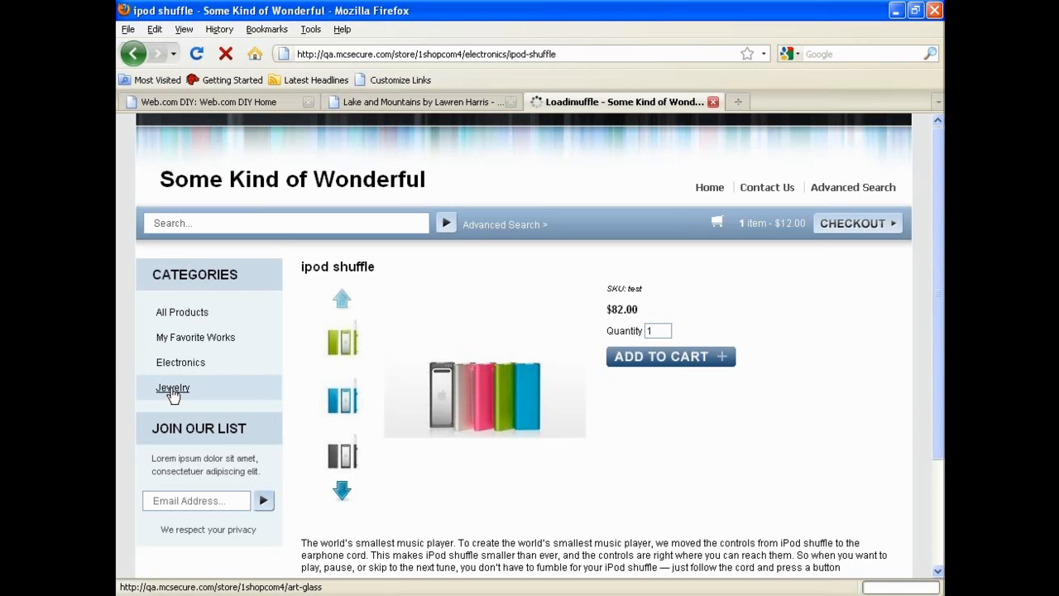
{"action": "left_click", "coordinate": [502, 384]}
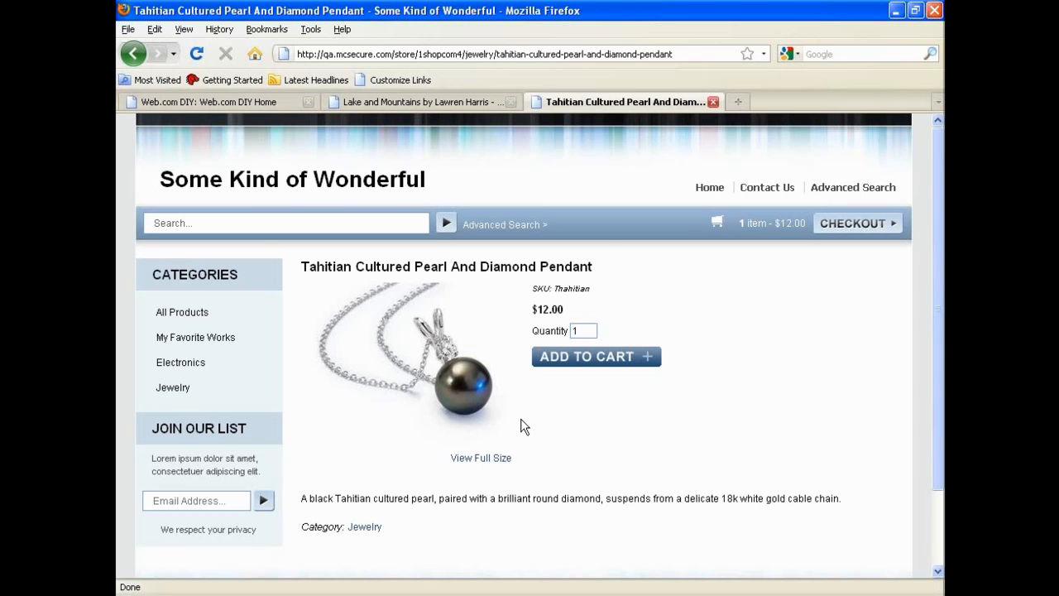
- Open the Site Manager in the merchant administration and review the templates assigned to products in the Electronics and Jewelry categories
{"action": "left_click", "coordinate": [274, 100]}
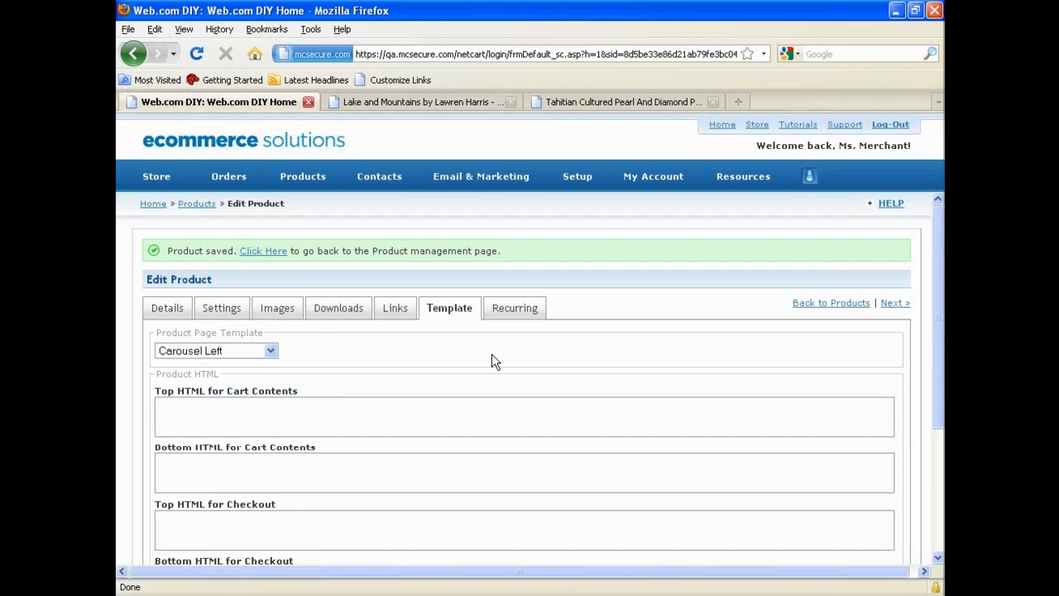
{"action": "mouse_move", "coordinate": [160, 181]}
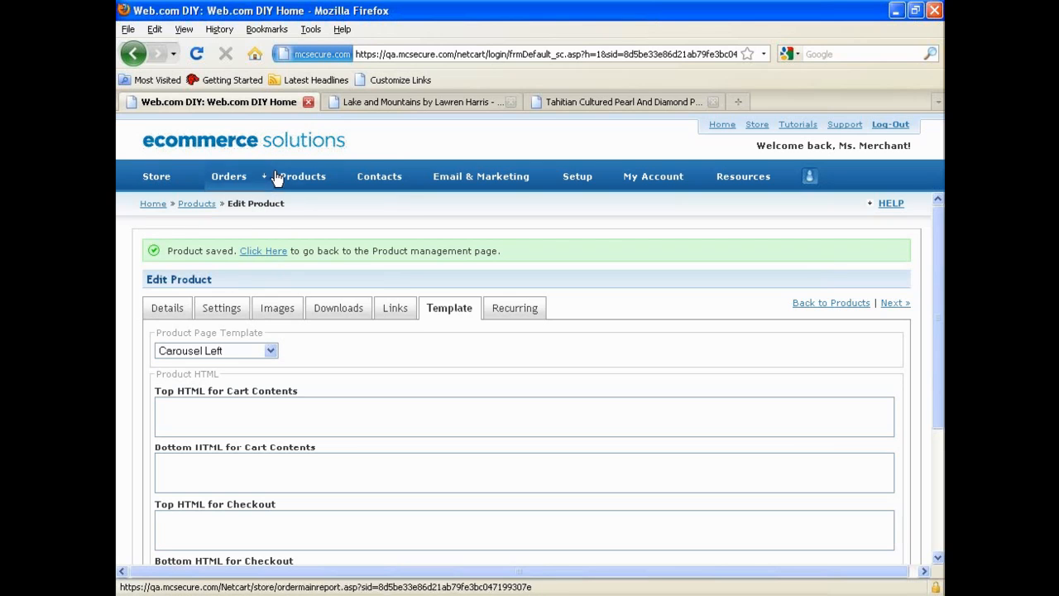
{"action": "mouse_move", "coordinate": [278, 180]}
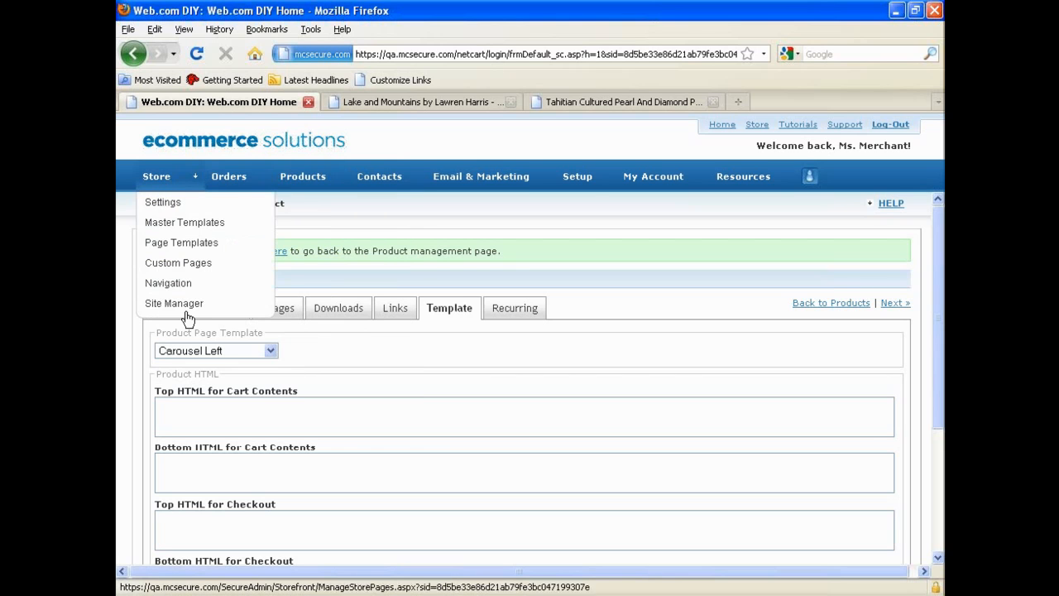
{"action": "left_click", "coordinate": [187, 314]}
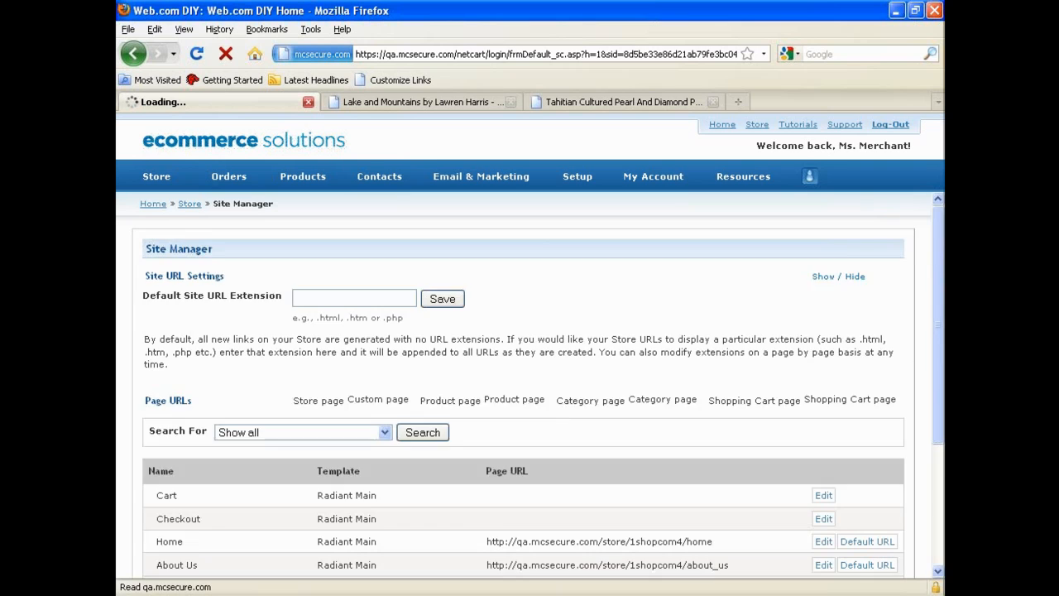
{"action": "scroll", "coordinate": [803, 486], "scroll_direction": "down", "scroll_amount": 4}
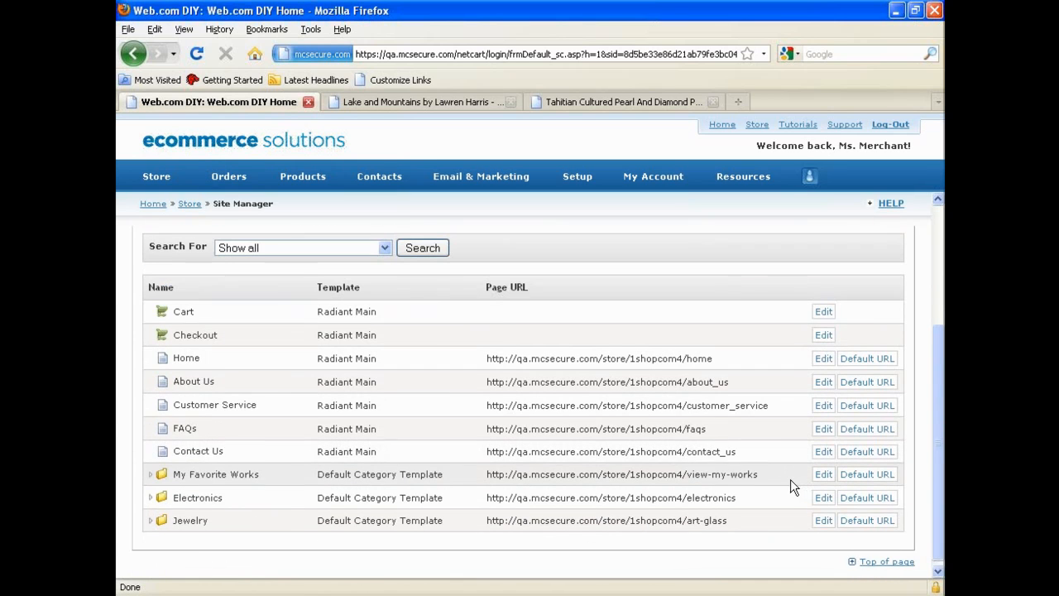
{"action": "scroll", "coordinate": [790, 479], "scroll_direction": "down", "scroll_amount": 1}
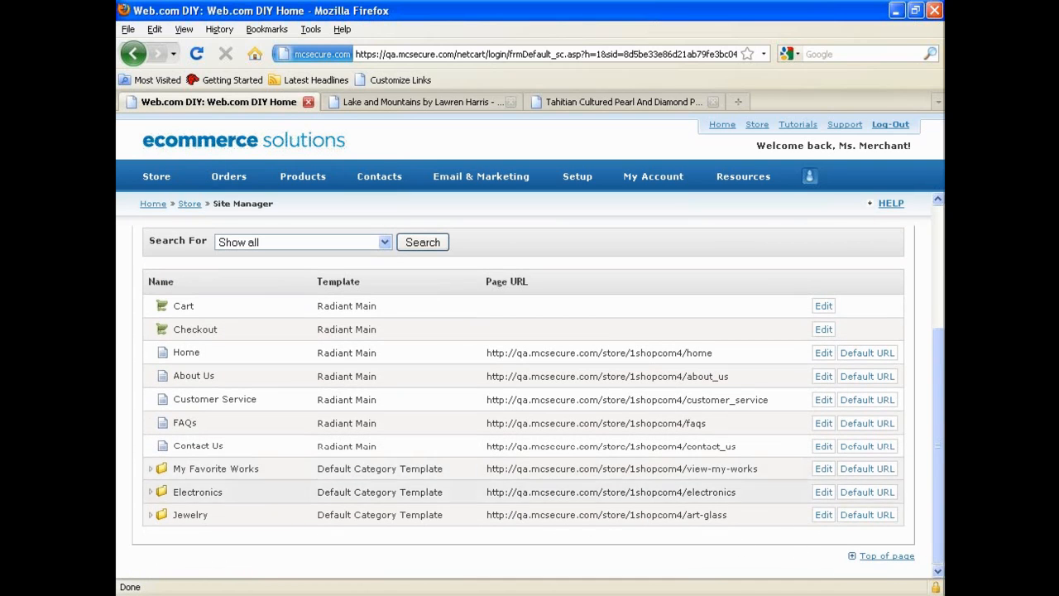
{"action": "left_click", "coordinate": [173, 490]}
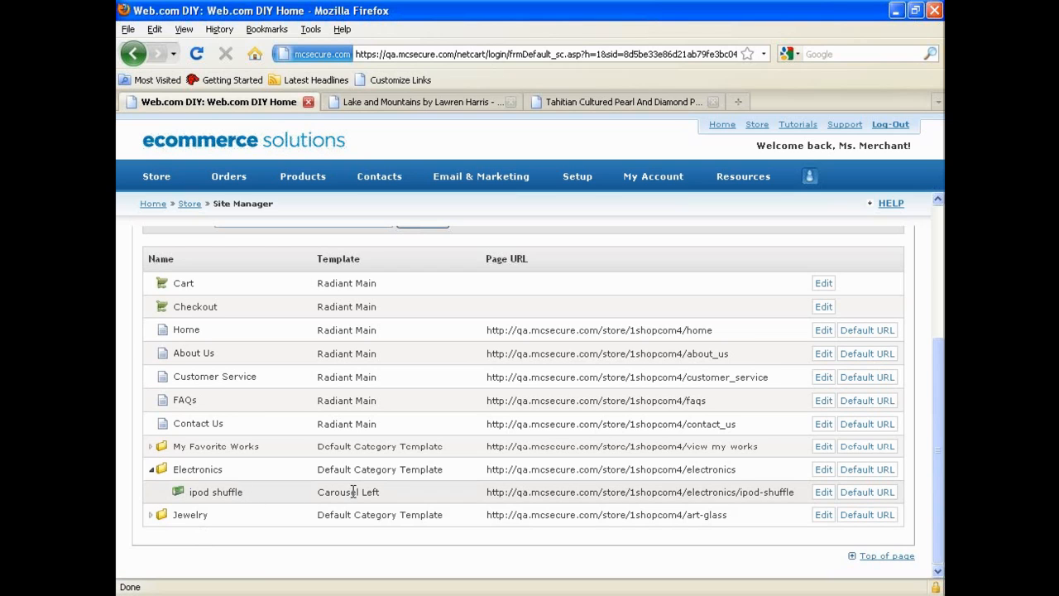
{"action": "left_click", "coordinate": [161, 515]}
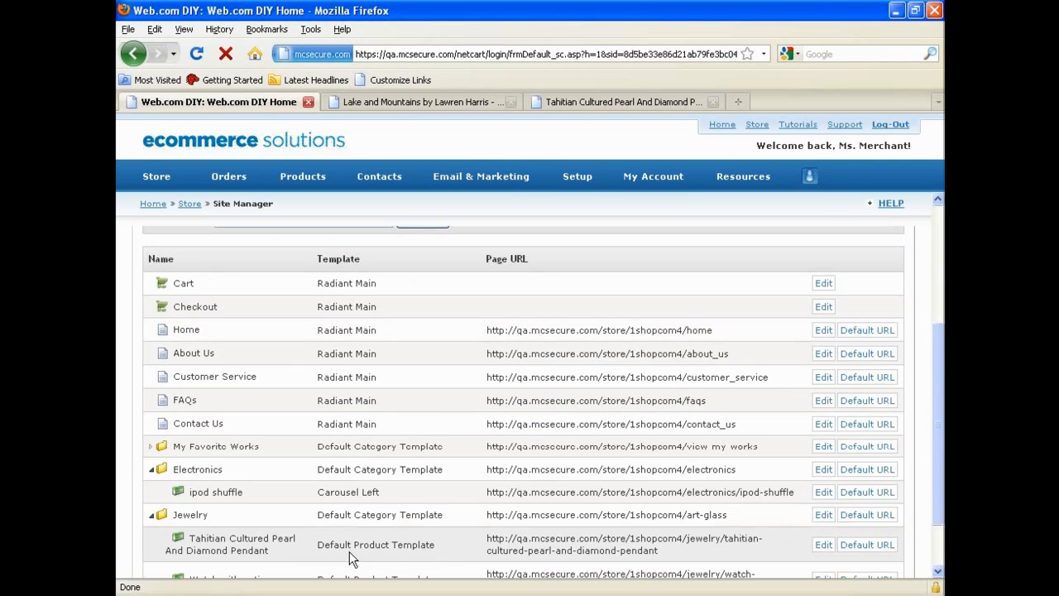
{"action": "scroll", "coordinate": [359, 542], "scroll_direction": "down", "scroll_amount": 2}
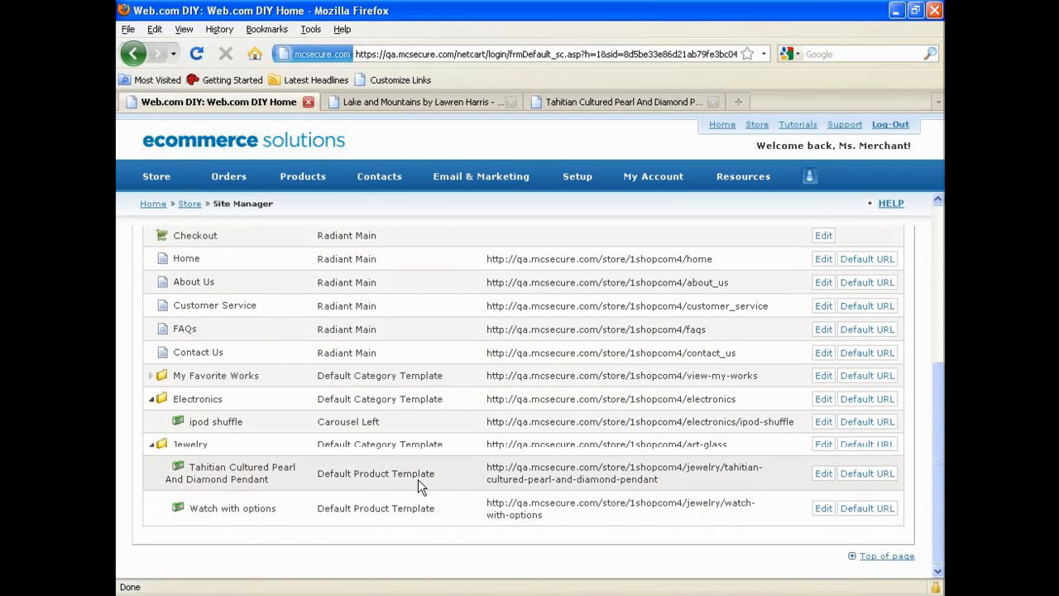
- Assign the Bottom Carousel template to the Tahitian Cultured Pearl And Diamond Pendant in the Site Manager and save the change
{"action": "left_click", "coordinate": [824, 473]}
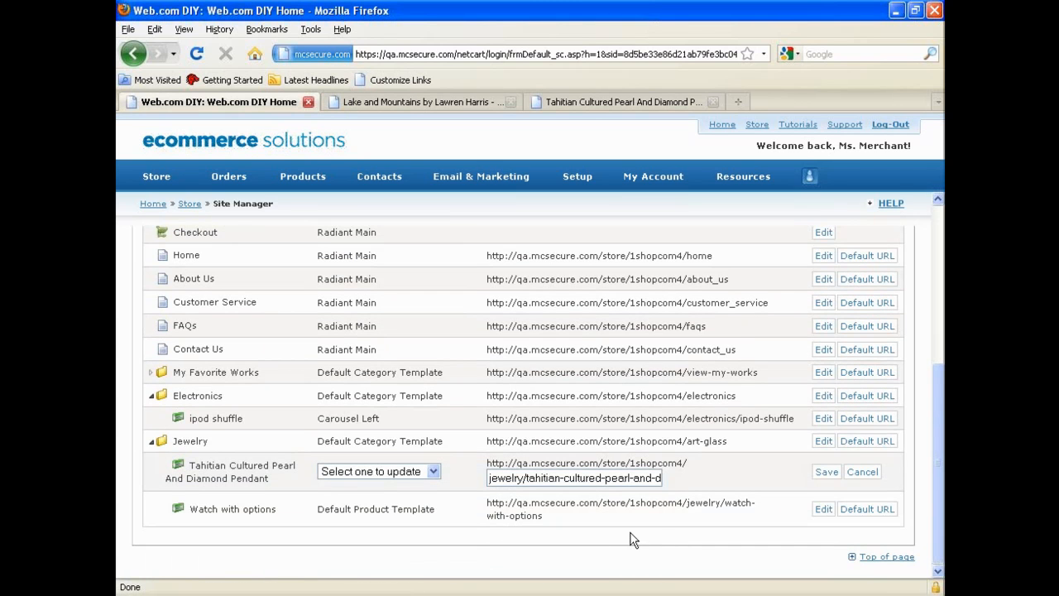
{"action": "left_click", "coordinate": [432, 472]}
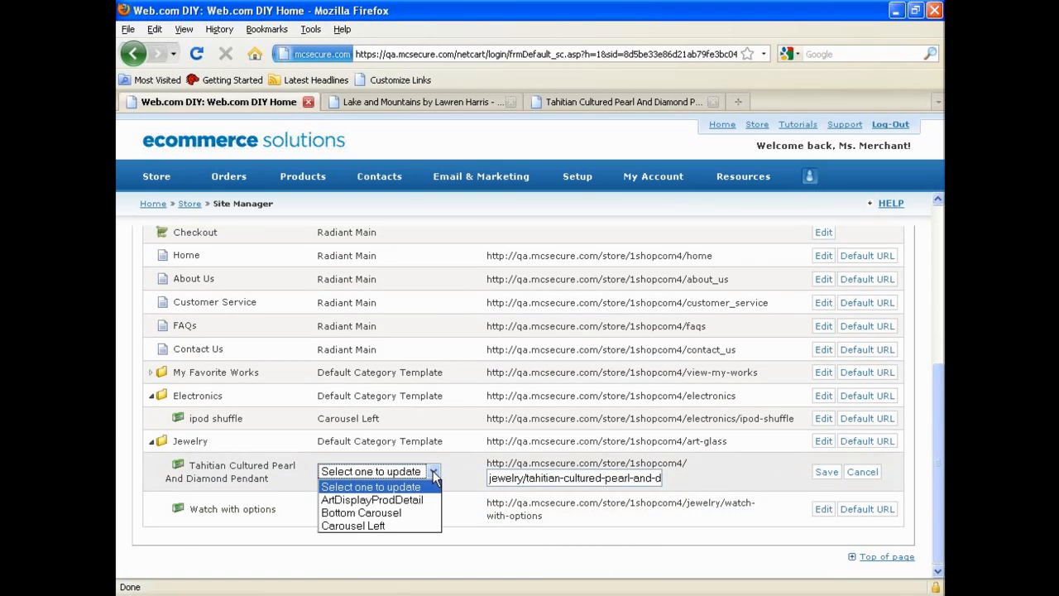
{"action": "left_click", "coordinate": [418, 512]}
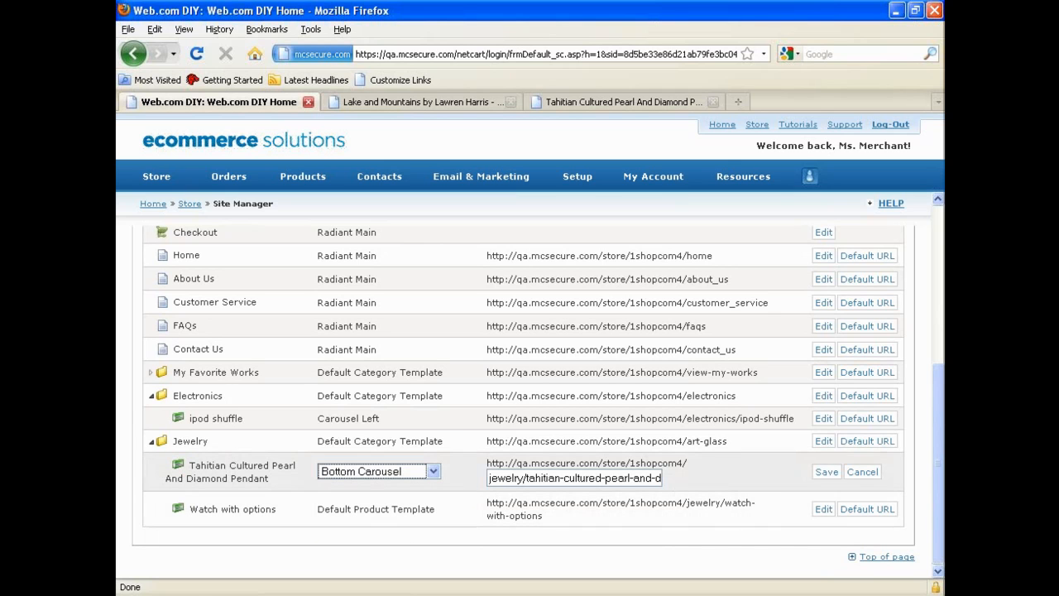
{"action": "left_click", "coordinate": [826, 472]}
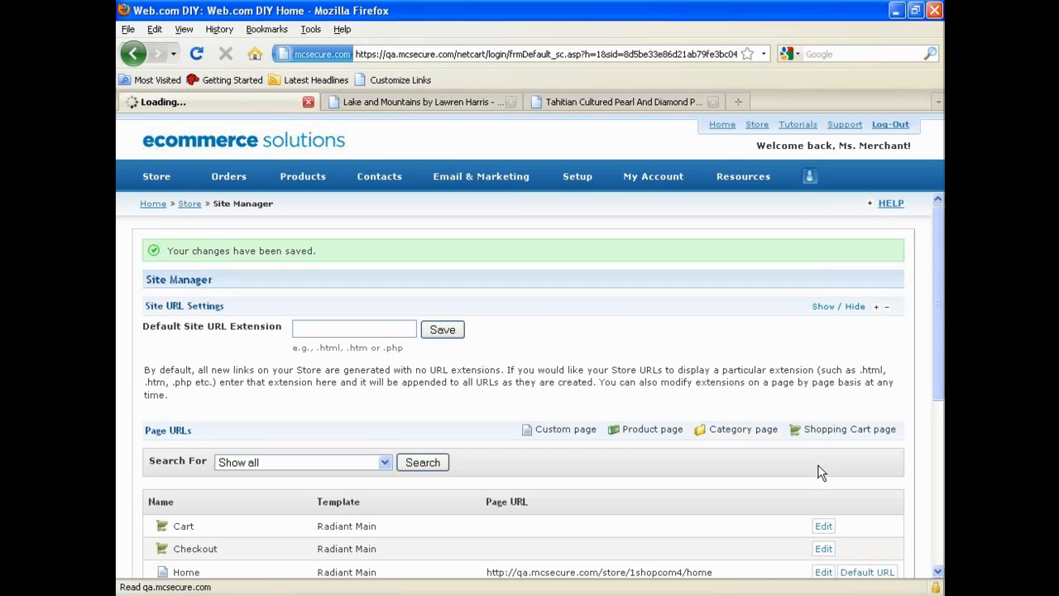
{"action": "scroll", "coordinate": [729, 491], "scroll_direction": "down", "scroll_amount": 1}
{"action": "scroll", "coordinate": [729, 490], "scroll_direction": "down", "scroll_amount": 6}
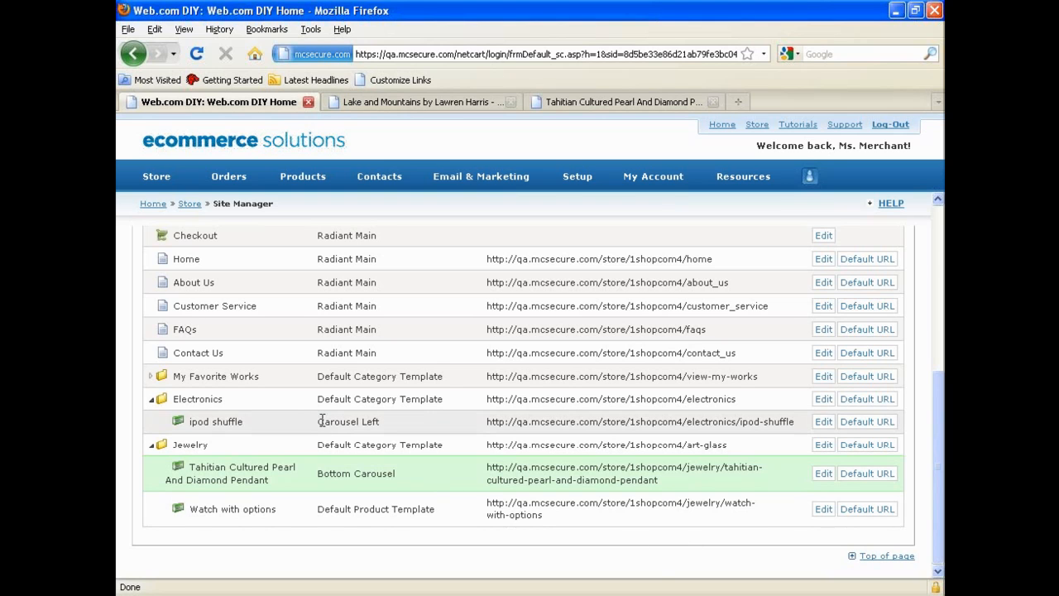
- Review the products under My Favorite Works in the Site Manager and view that category's page in the live storefront
{"action": "left_click", "coordinate": [151, 376]}
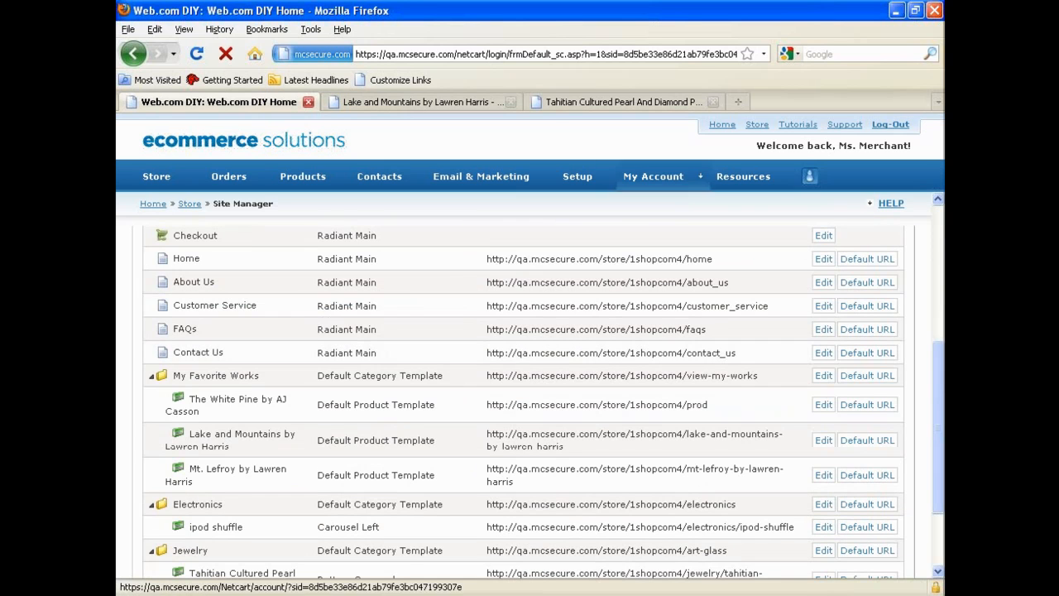
{"action": "left_click", "coordinate": [587, 101]}
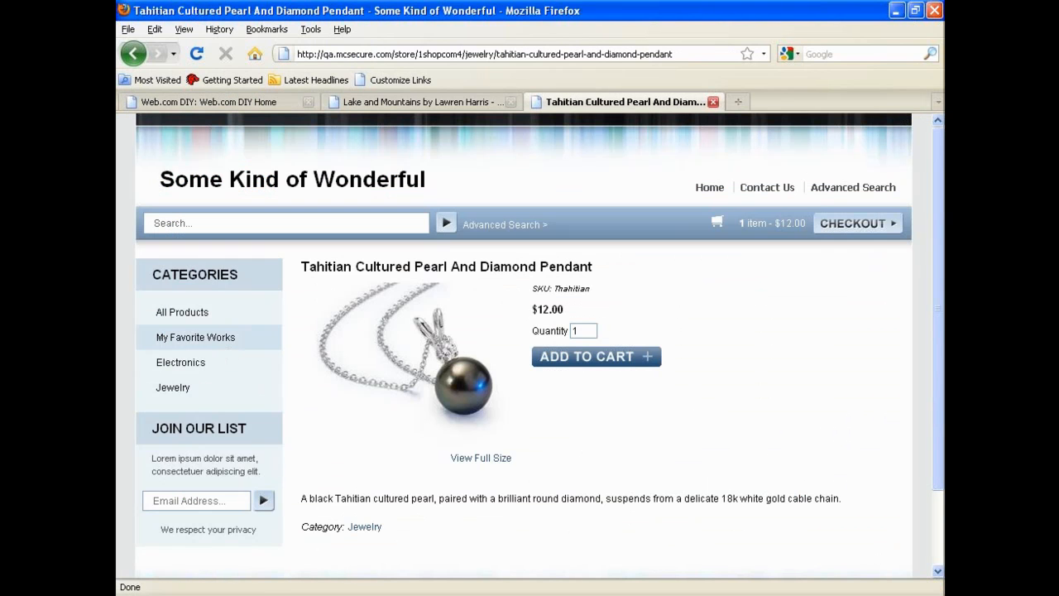
{"action": "left_click", "coordinate": [225, 338]}
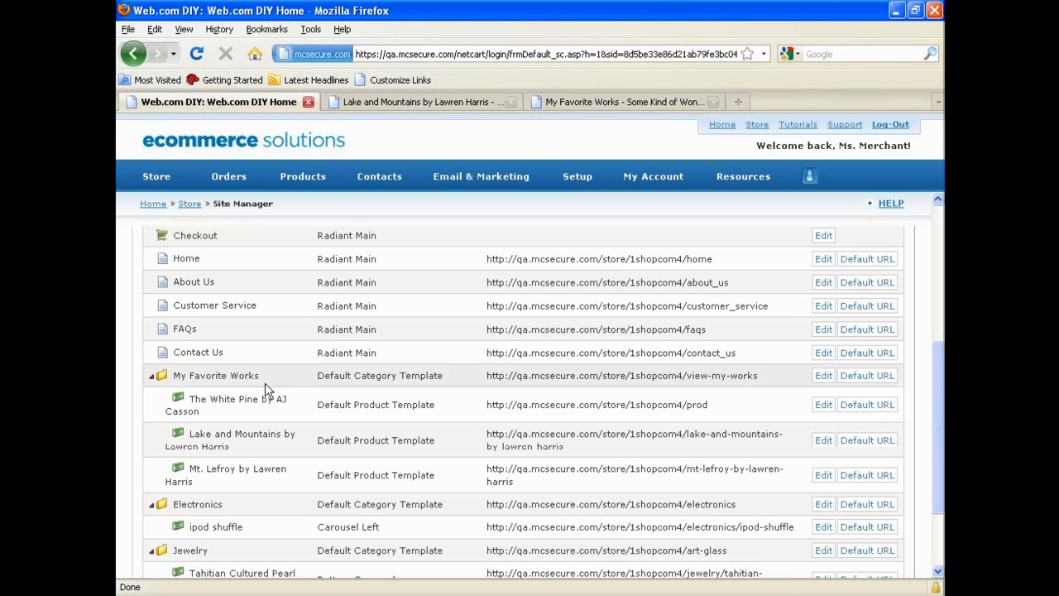
- Filter the Site Manager's page list to products within the specific category My Favorite Works
{"action": "scroll", "coordinate": [260, 469], "scroll_direction": "up", "scroll_amount": 1}
{"action": "scroll", "coordinate": [261, 469], "scroll_direction": "up", "scroll_amount": 3}
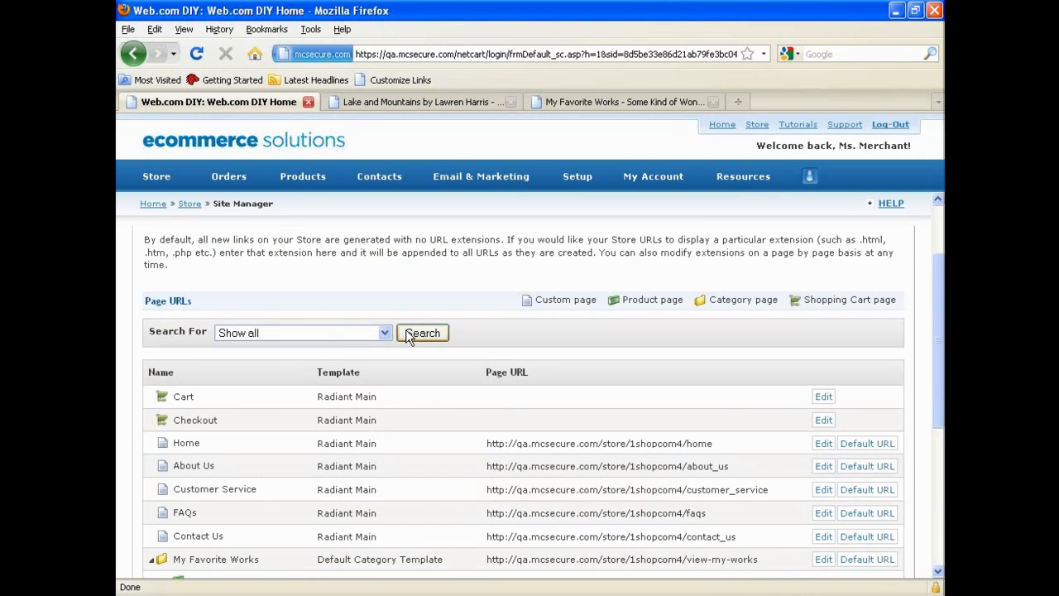
{"action": "left_click", "coordinate": [378, 333]}
{"action": "left_click", "coordinate": [392, 413]}
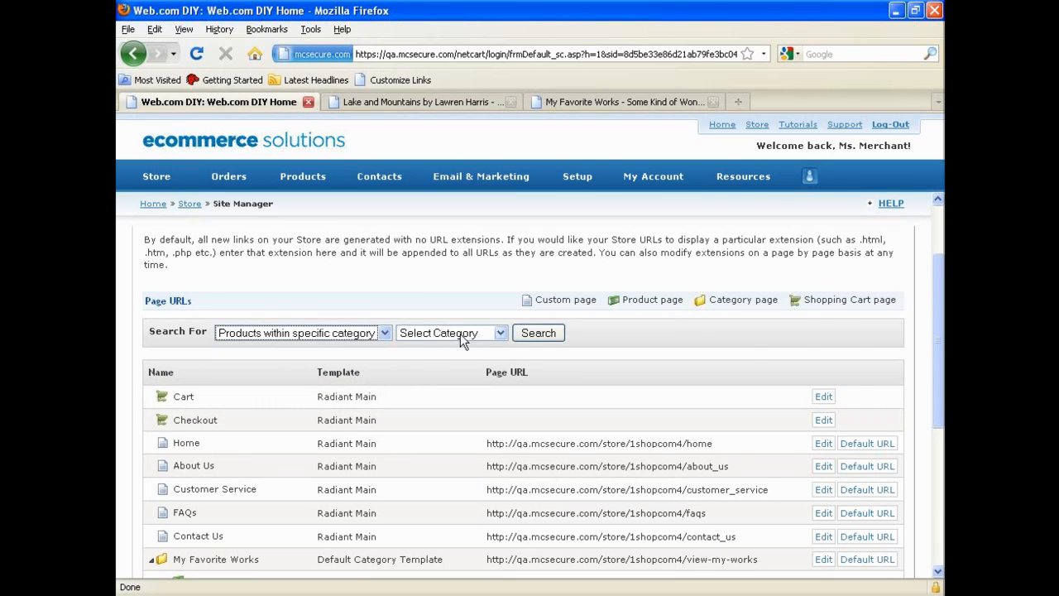
{"action": "left_click", "coordinate": [501, 333]}
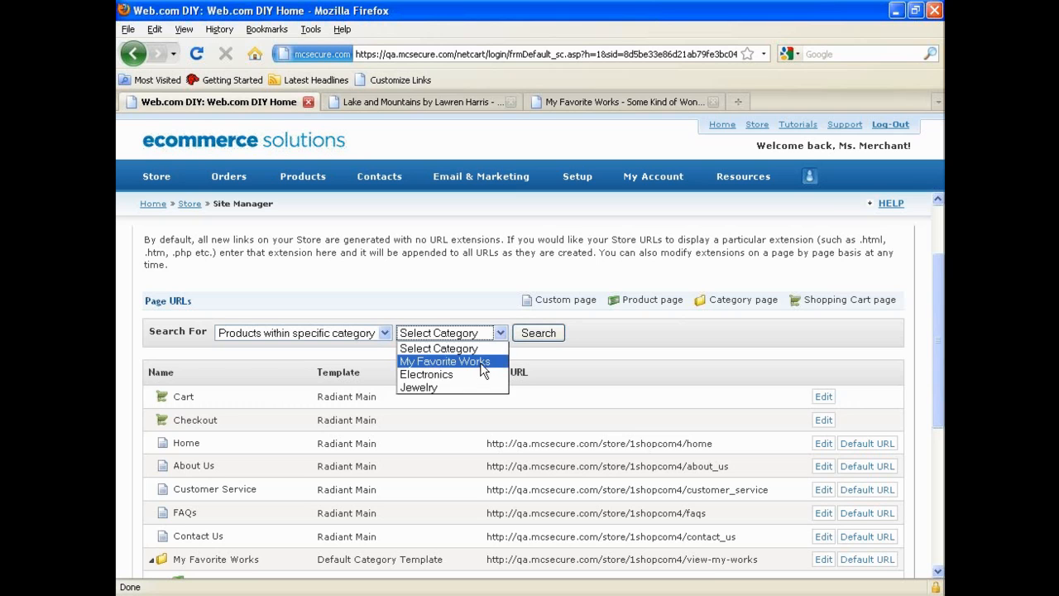
{"action": "left_click", "coordinate": [481, 361]}
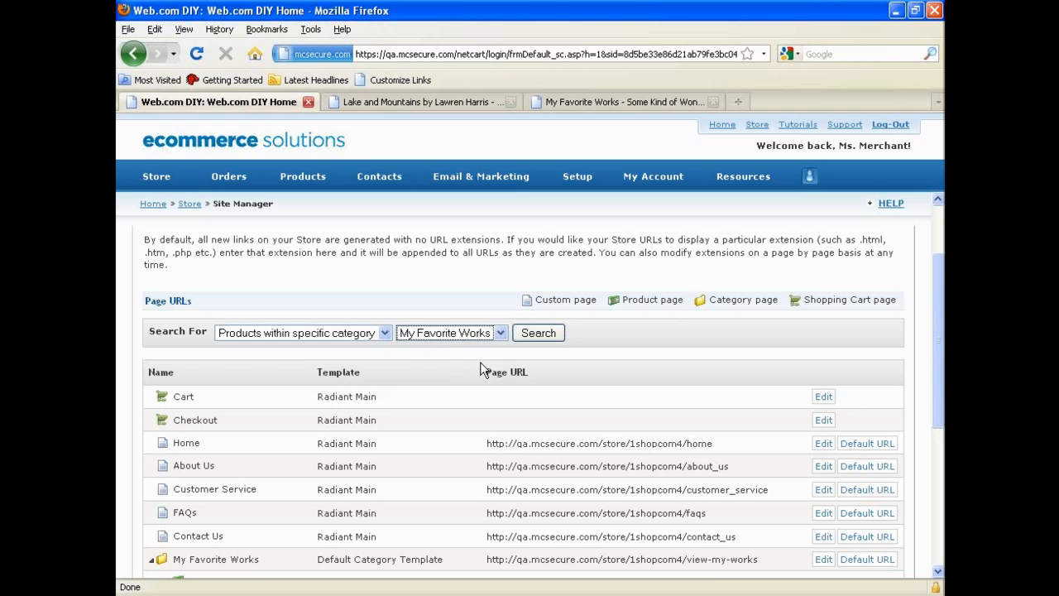
{"action": "left_click", "coordinate": [539, 333]}
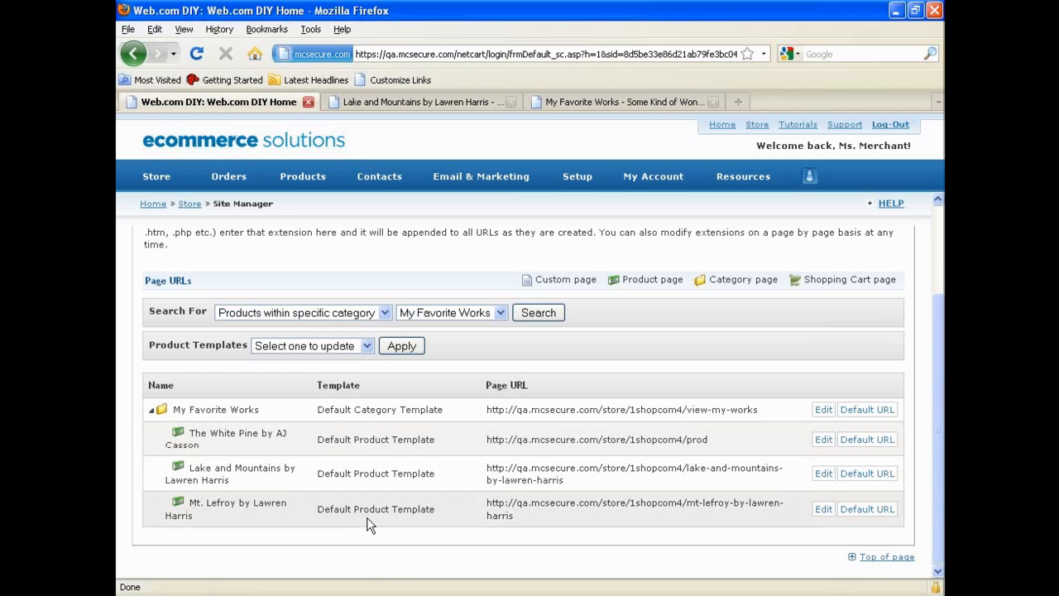
- Apply the ArtDisplayProdDetail product template to all products in the My Favorite Works category at once
{"action": "left_click", "coordinate": [365, 347]}
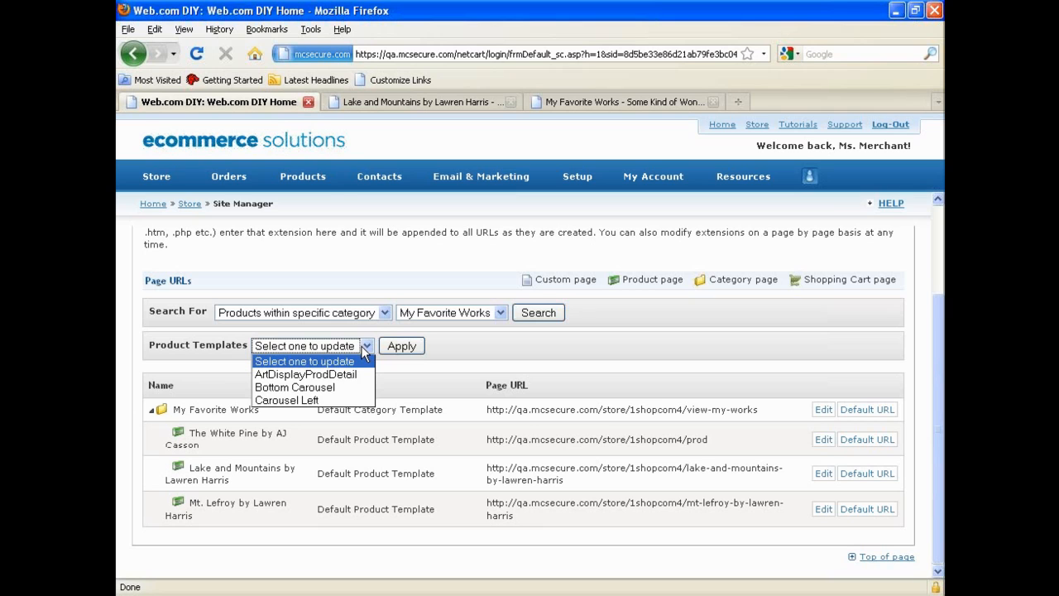
{"action": "left_click", "coordinate": [352, 371]}
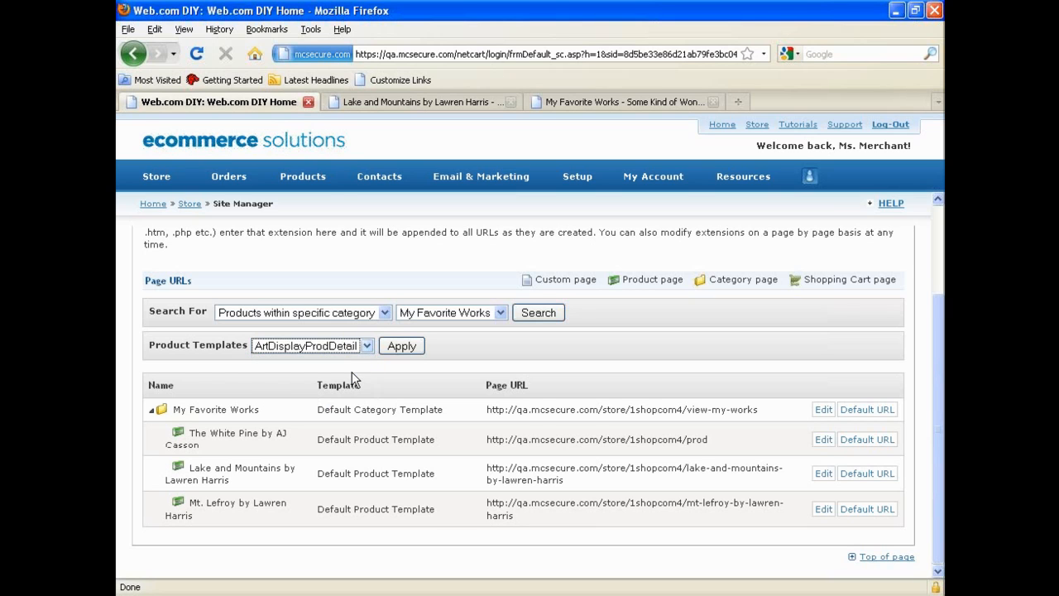
{"action": "left_click", "coordinate": [402, 348]}
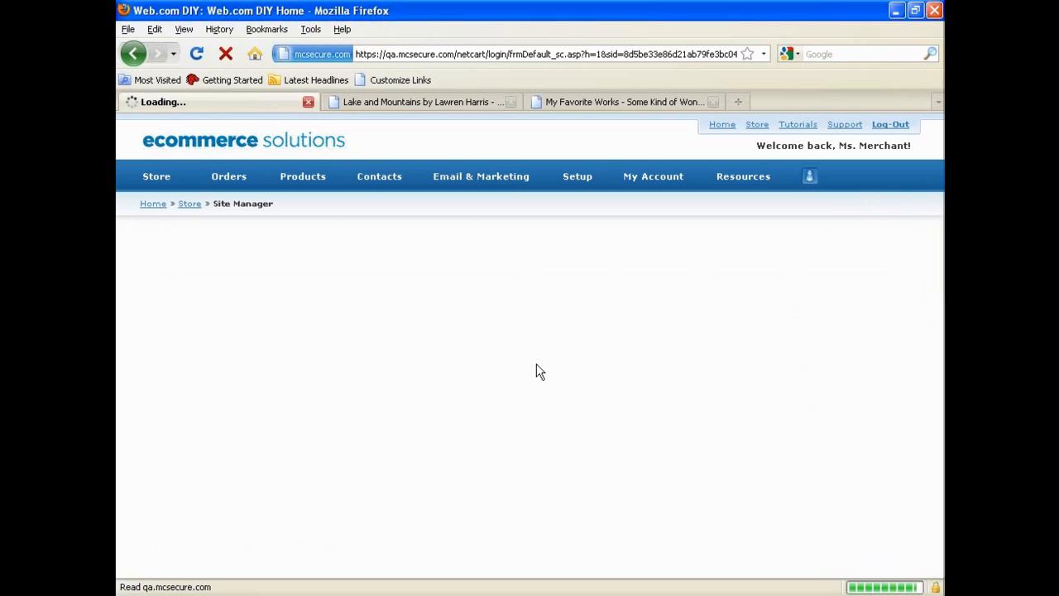
{"action": "scroll", "coordinate": [589, 492], "scroll_direction": "down", "scroll_amount": 1}
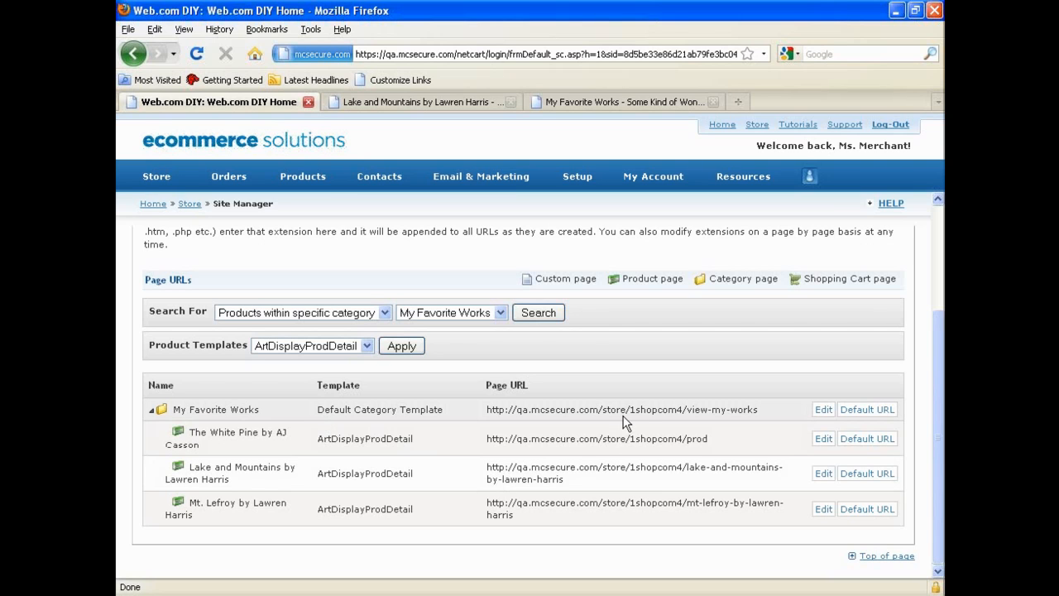
- Assign the ArtDisplayCat template to the My Favorite Works category itself and save the change
{"action": "left_click", "coordinate": [824, 409]}
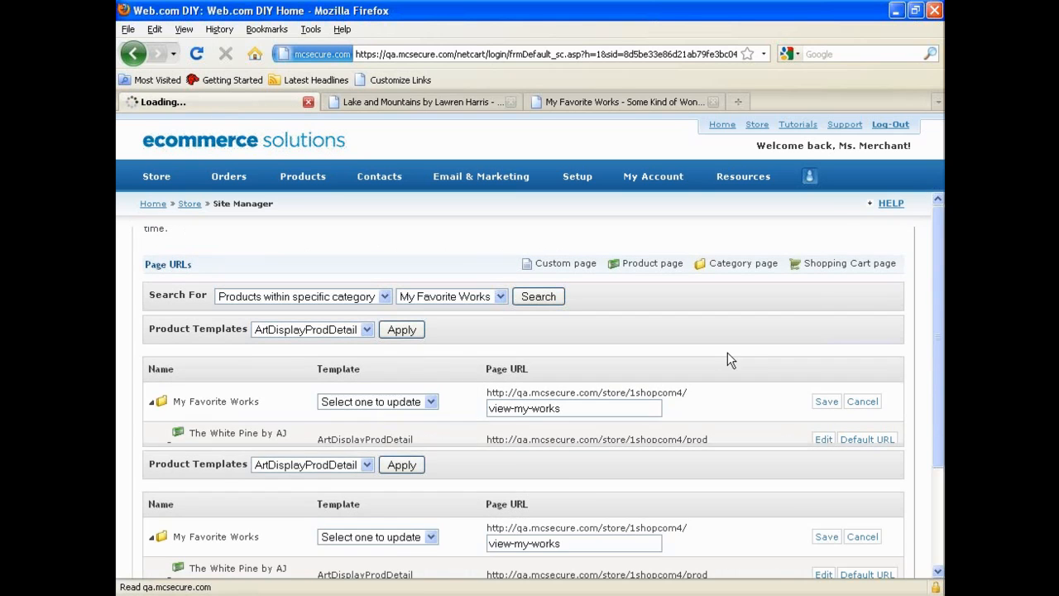
{"action": "left_click", "coordinate": [426, 403]}
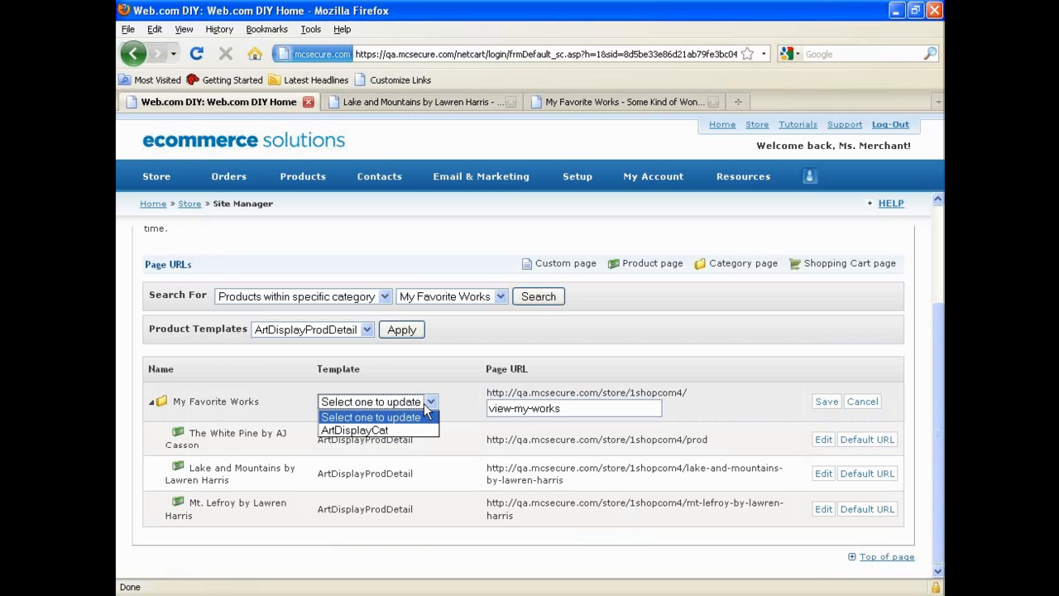
{"action": "left_click", "coordinate": [415, 431]}
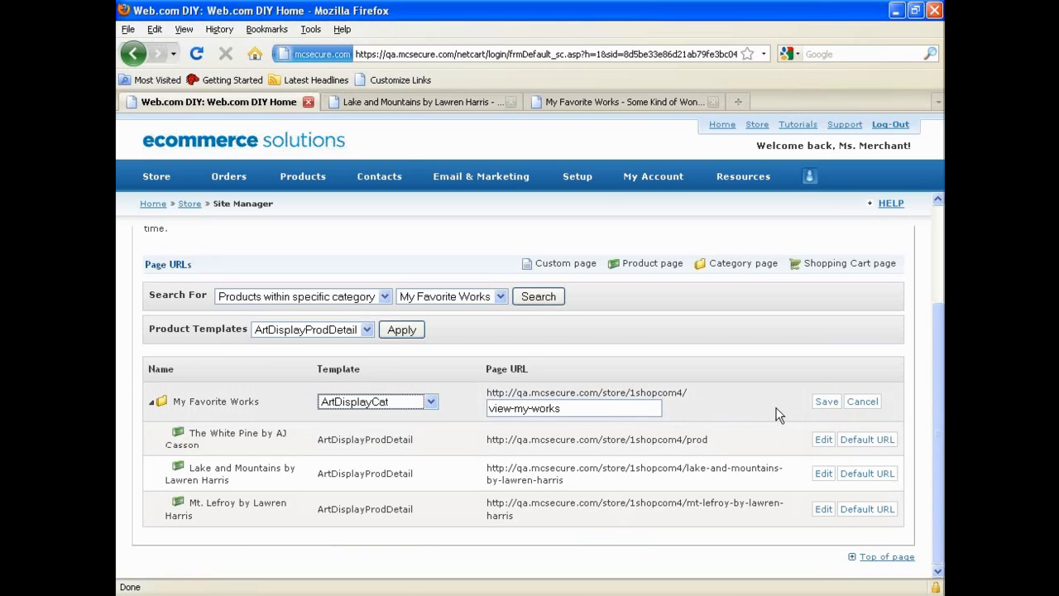
{"action": "left_click", "coordinate": [827, 401]}
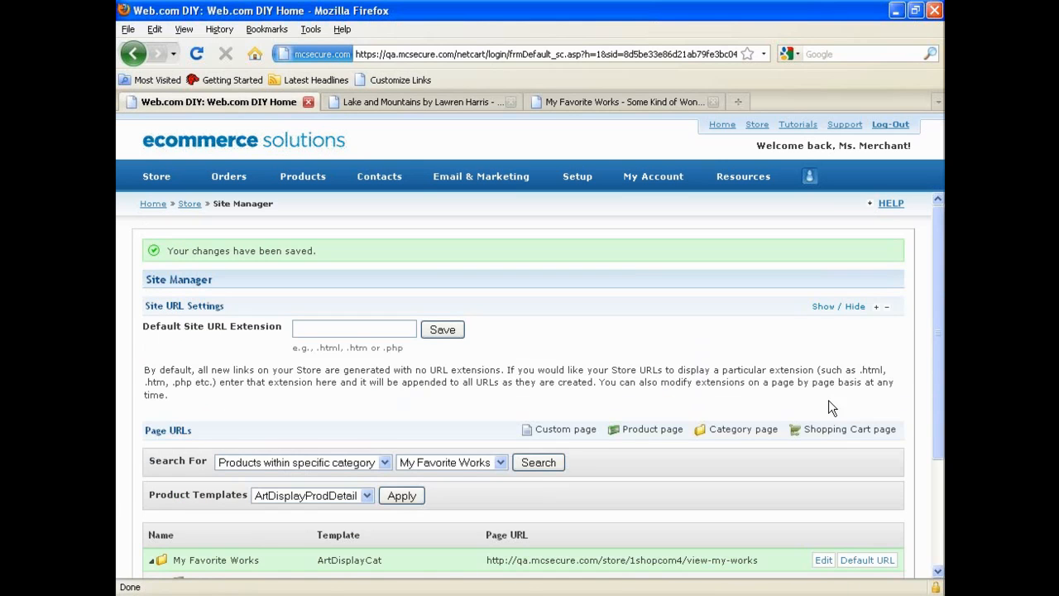
- View the My Favorite Works category page and its Lake and Mountains product page in the live storefront to check their layouts
{"action": "left_click", "coordinate": [397, 101]}
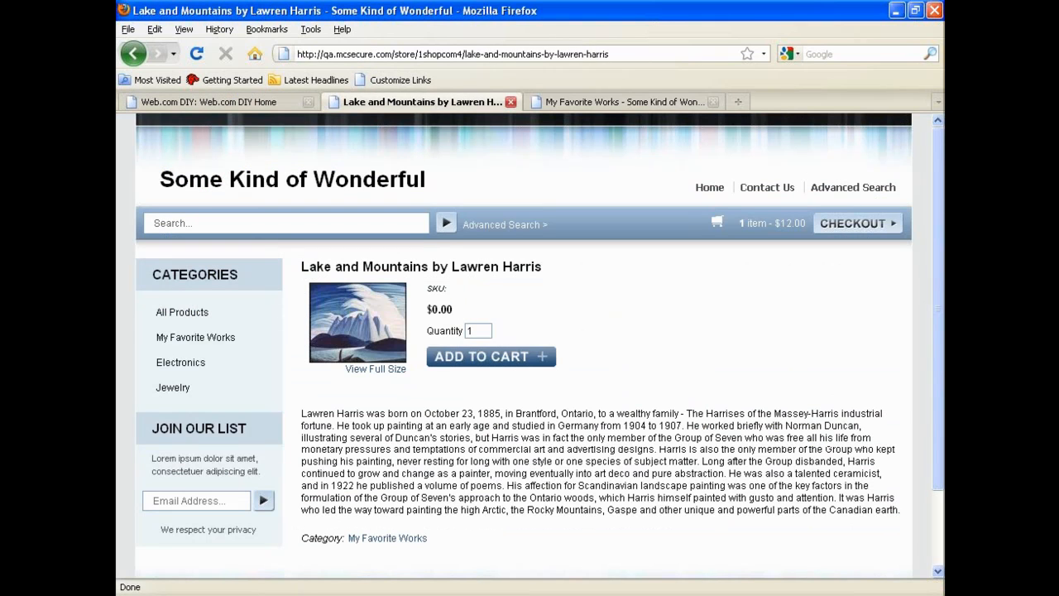
{"action": "left_click", "coordinate": [203, 337]}
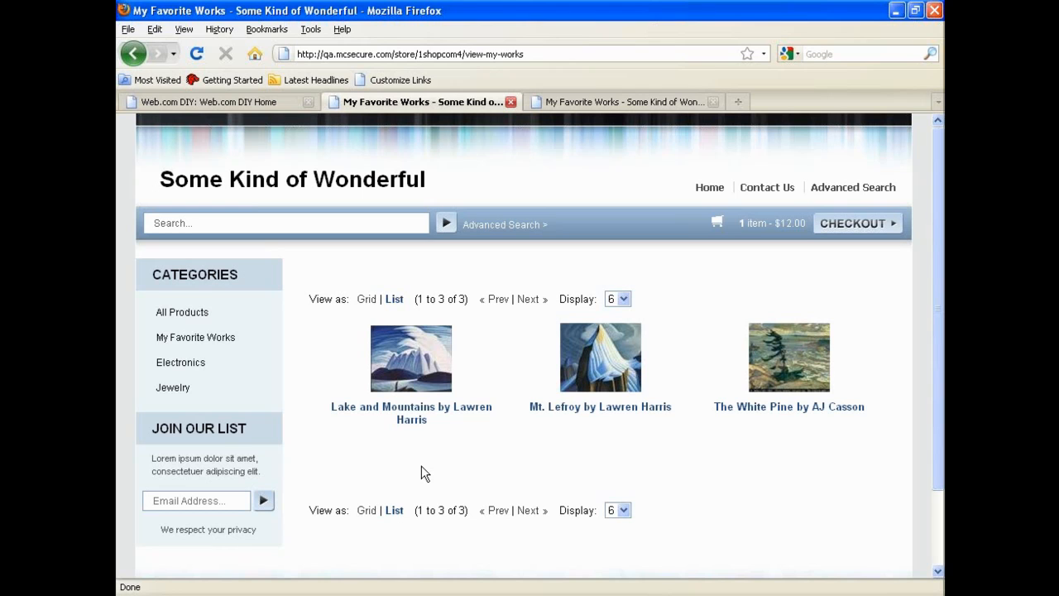
{"action": "left_click", "coordinate": [422, 348]}
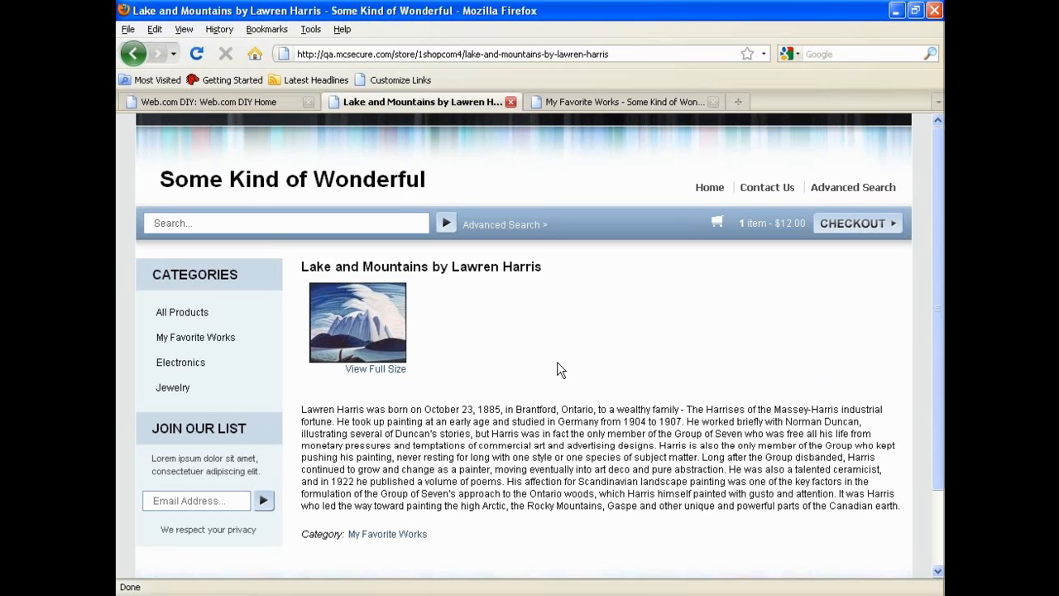
{"action": "scroll", "coordinate": [568, 414], "scroll_direction": "down", "scroll_amount": 1}
{"action": "scroll", "coordinate": [568, 414], "scroll_direction": "up", "scroll_amount": 1}
- View the ipod shuffle product page through the storefront's Electronics category to check its image carousel
{"action": "left_click", "coordinate": [180, 364]}
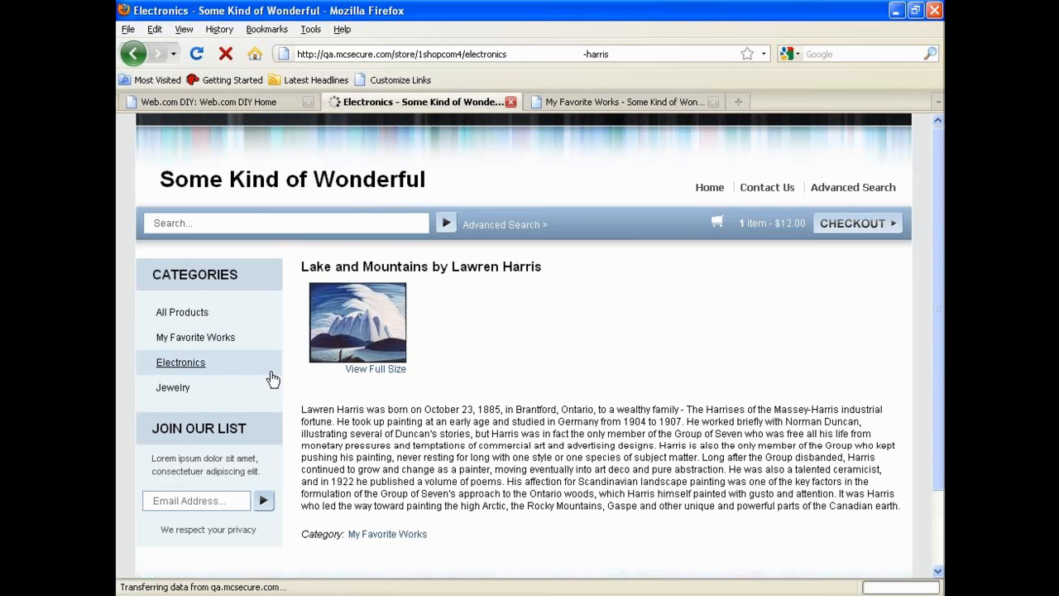
{"action": "left_click", "coordinate": [591, 364]}
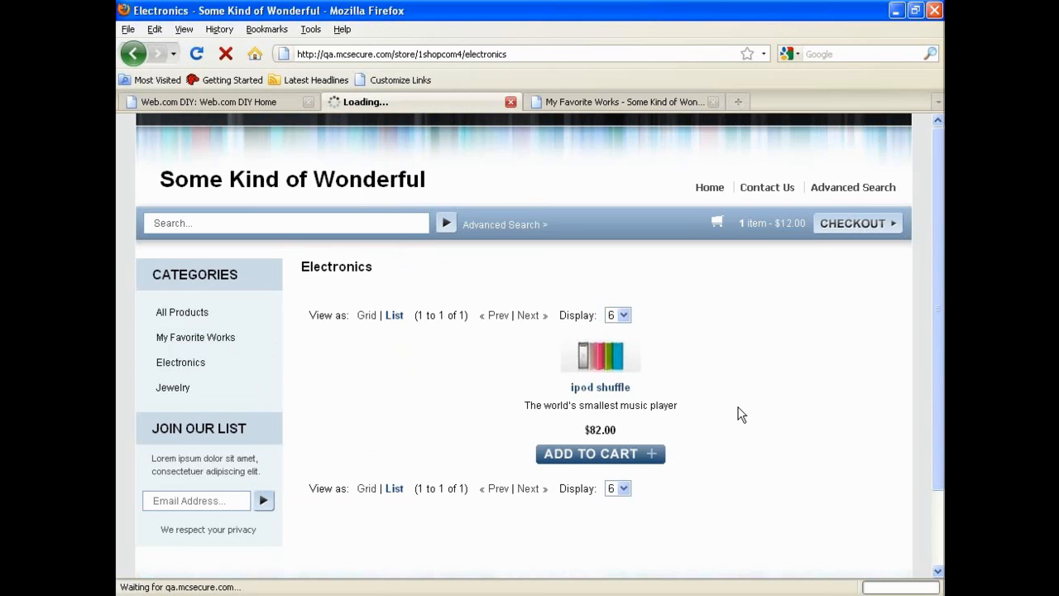
{"action": "left_click", "coordinate": [355, 421]}
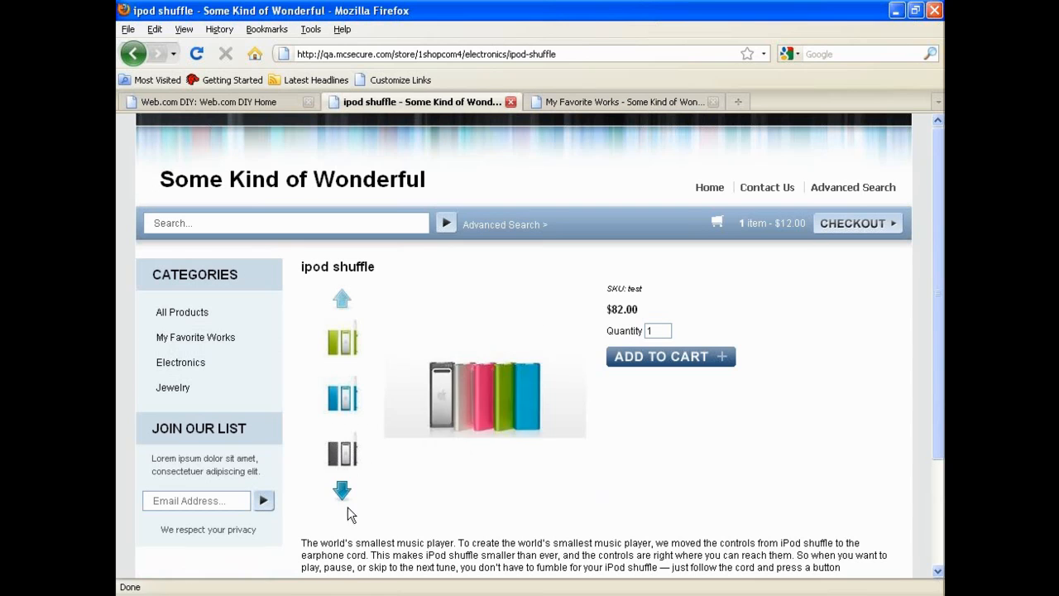
- View the Tahitian Cultured Pearl And Diamond Pendant page through the storefront's Jewelry category and browse its image carousel and layout
{"action": "left_click", "coordinate": [162, 387]}
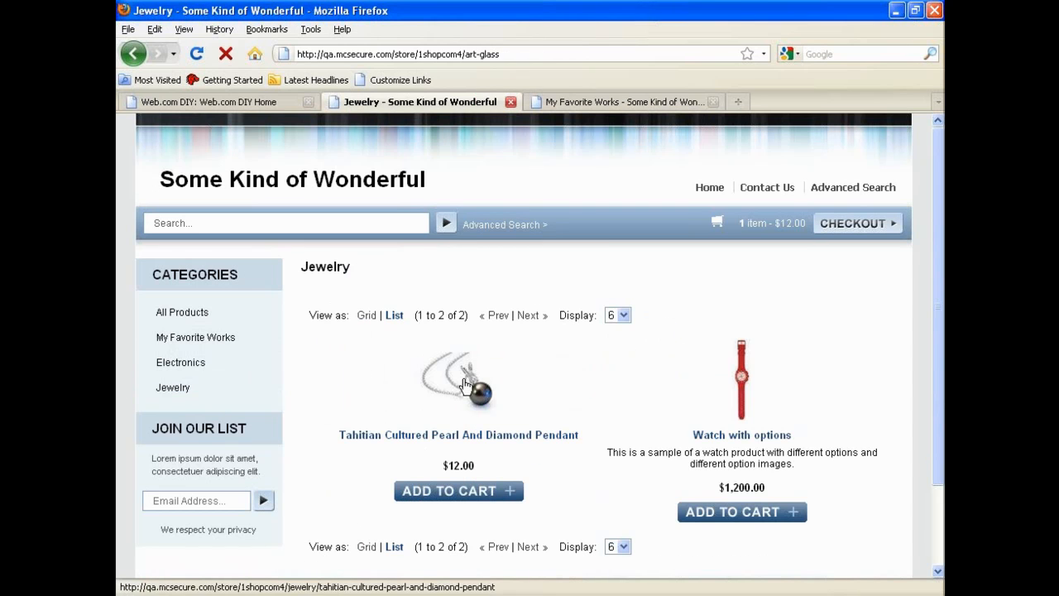
{"action": "left_click", "coordinate": [465, 385]}
{"action": "left_click", "coordinate": [512, 526]}
{"action": "scroll", "coordinate": [596, 497], "scroll_direction": "down", "scroll_amount": 4}
{"action": "scroll", "coordinate": [597, 494], "scroll_direction": "up", "scroll_amount": 4}
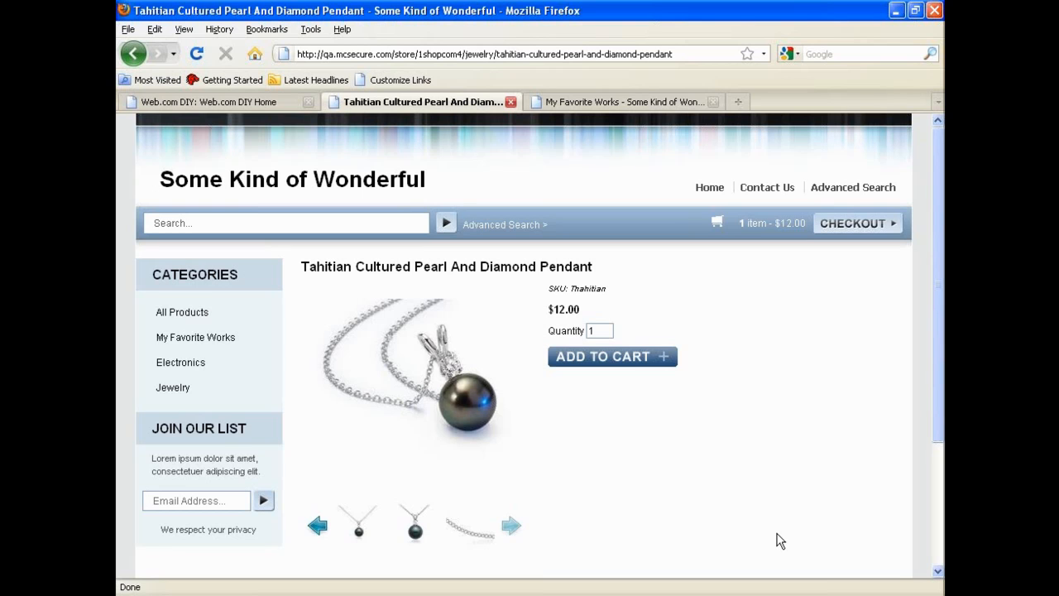
{"action": "scroll", "coordinate": [772, 540], "scroll_direction": "down", "scroll_amount": 1}
{"action": "scroll", "coordinate": [773, 540], "scroll_direction": "up", "scroll_amount": 1}
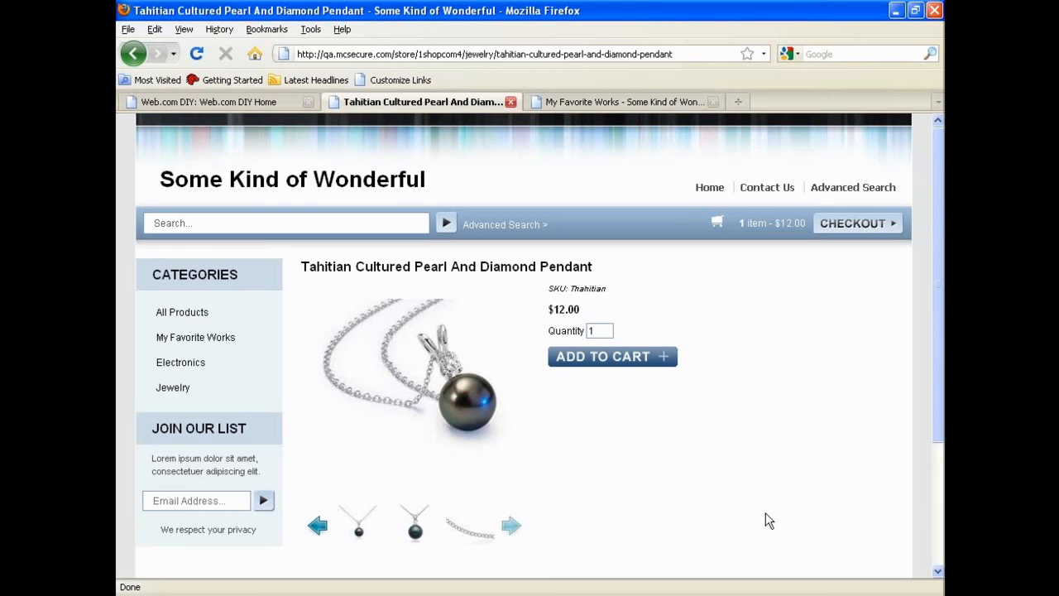